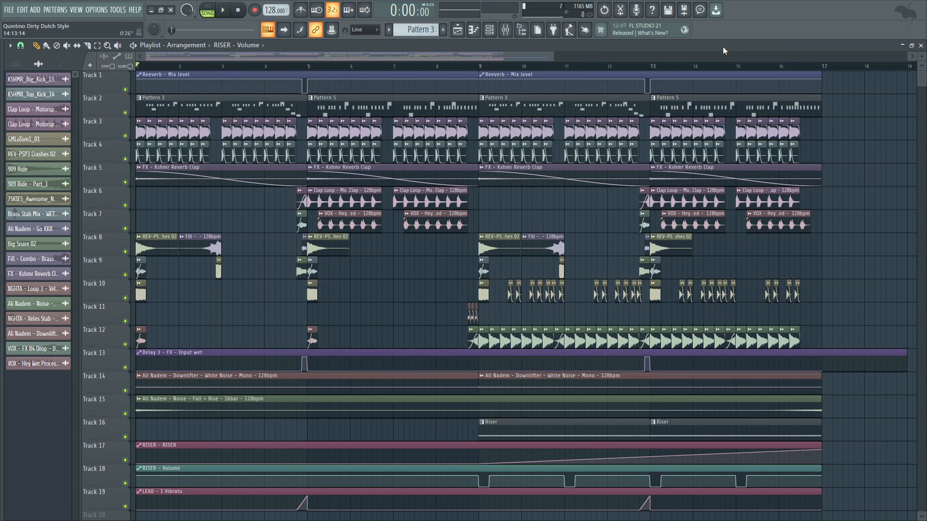
Step: Play the whole arrangement from the start and stop it near the end of bar 16
key("space")
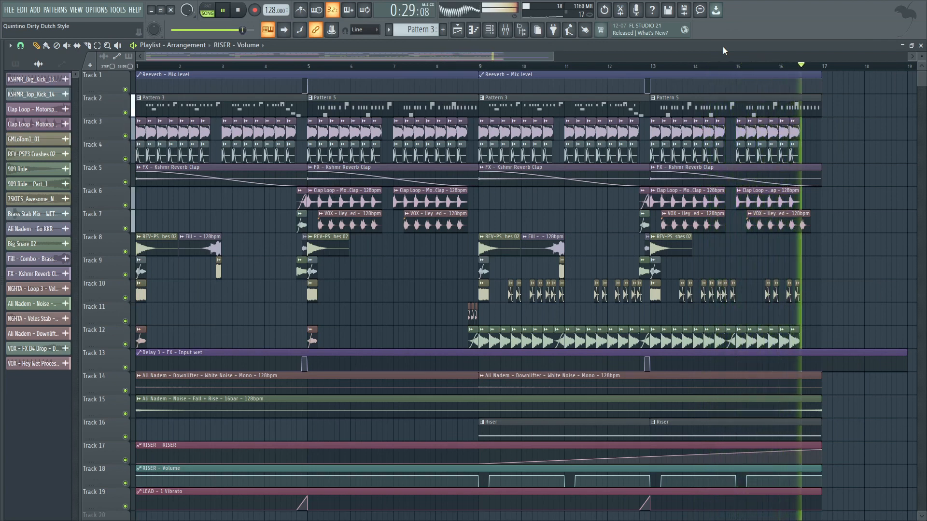
key("space")
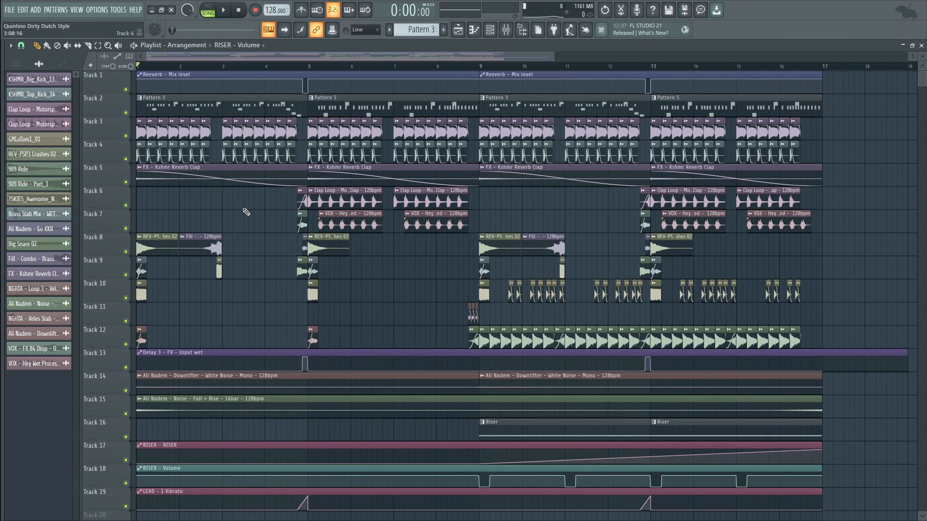
Step: Examine the sample settings and waveform of the KSHMR_Big_Kick_13_E clip on Track 3, then close them
scroll(245, 209, "up", 6)
scroll(255, 210, "up", 3)
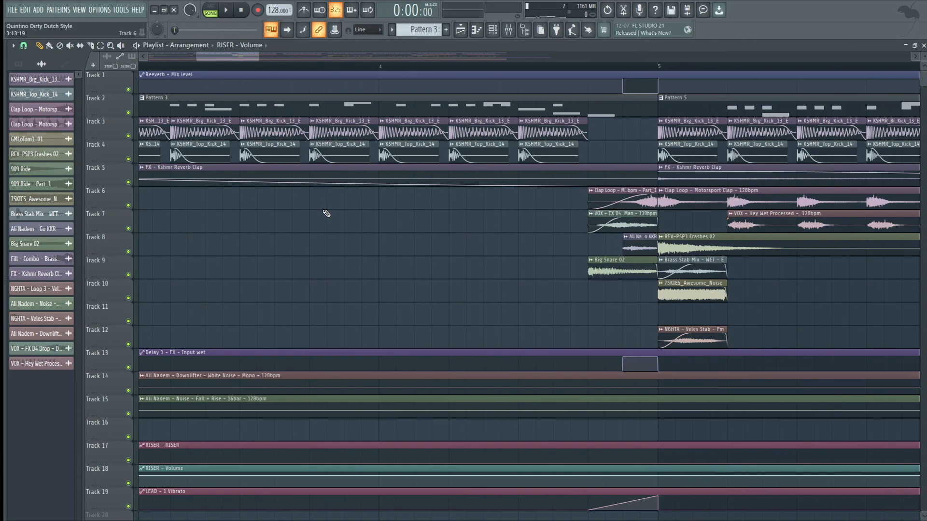
double_click(346, 121)
left_click_drag(171, 256, 309, 215)
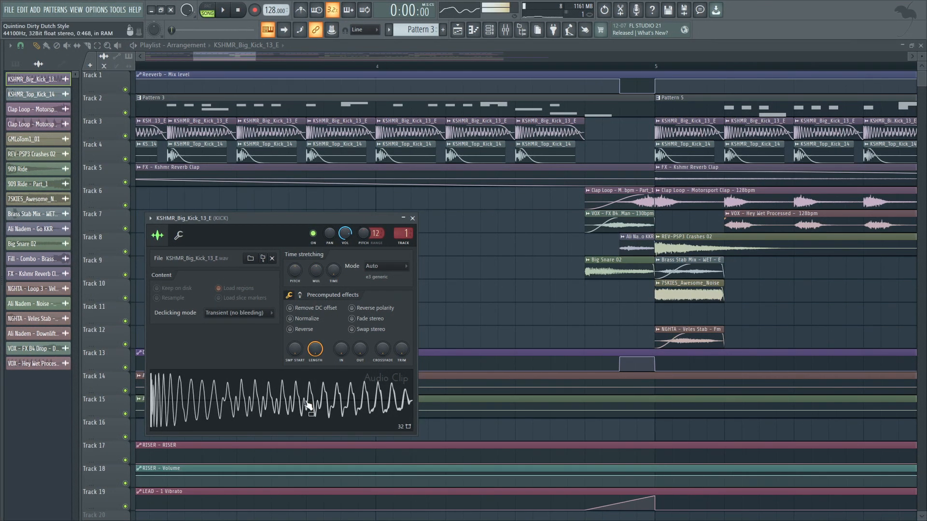
key("Escape")
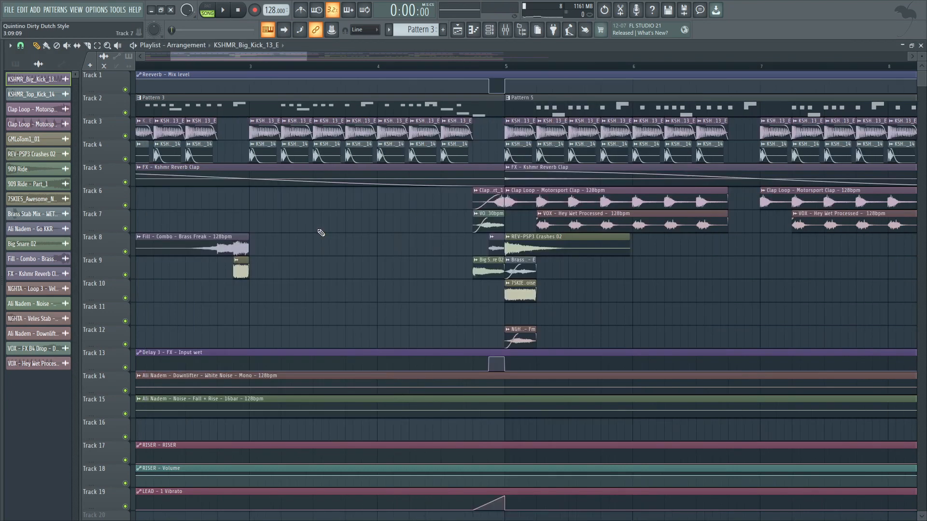
Step: Open the Pattern 5 lead notes in the piano roll and bring up the LEAD channel's Massive synth
scroll(321, 233, "down", 2)
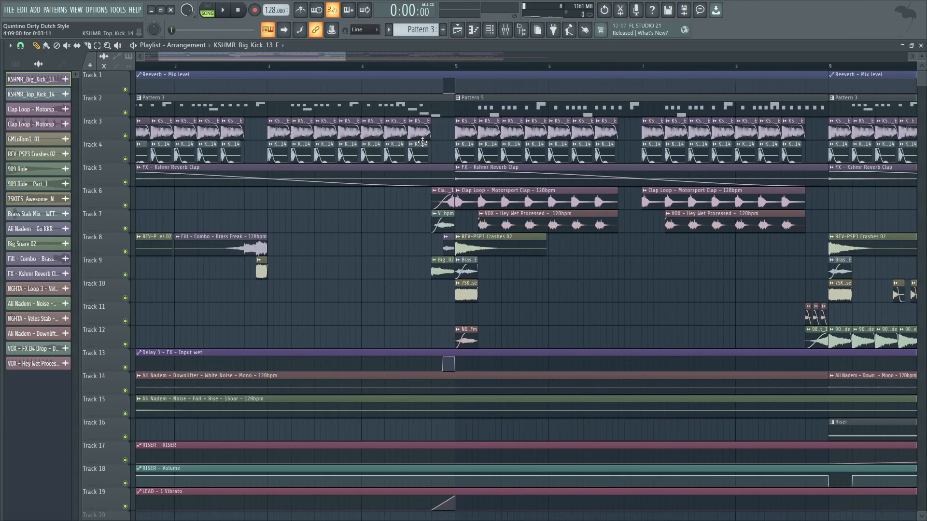
scroll(423, 142, "down", 3)
double_click(407, 108)
left_click(489, 30)
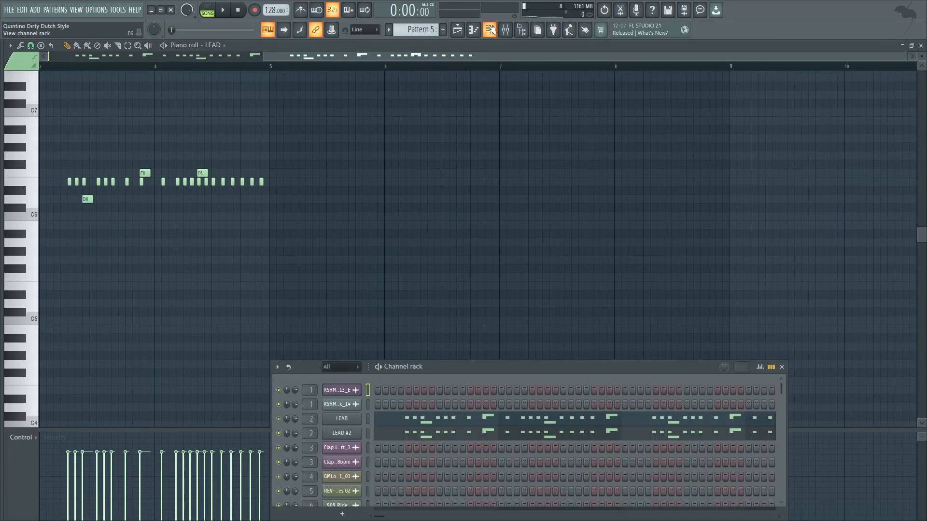
left_click(344, 419)
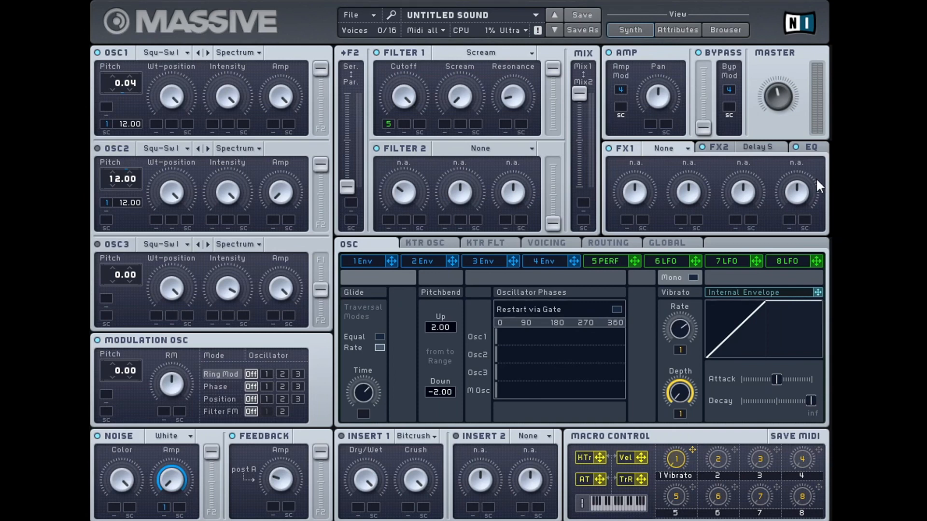
Step: Review the lead patch's EQ, FX2 delay, voicing and oscillator settings in Massive
left_click(818, 151)
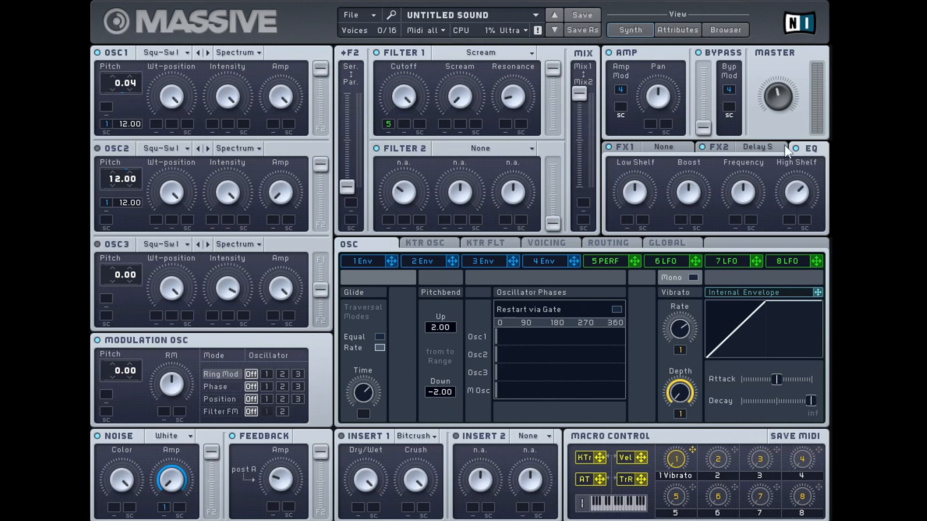
left_click(747, 150)
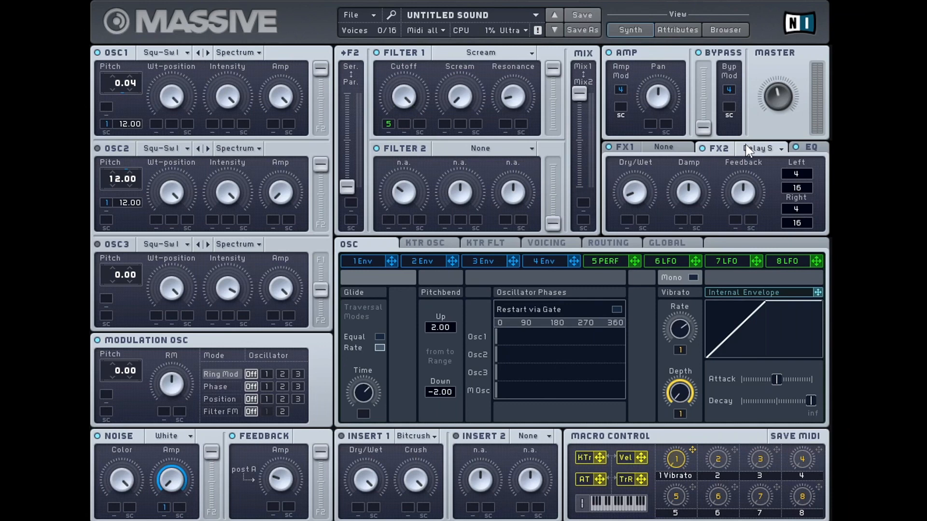
left_click(545, 245)
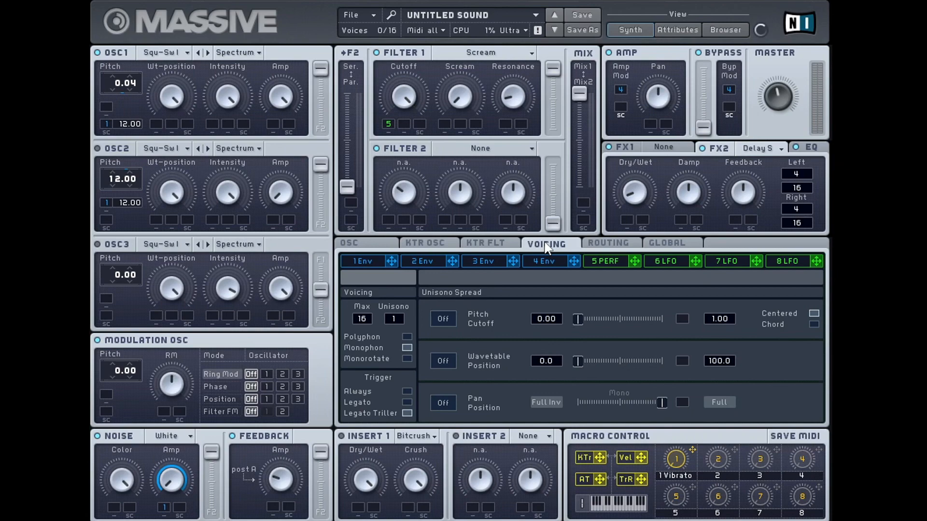
left_click(369, 243)
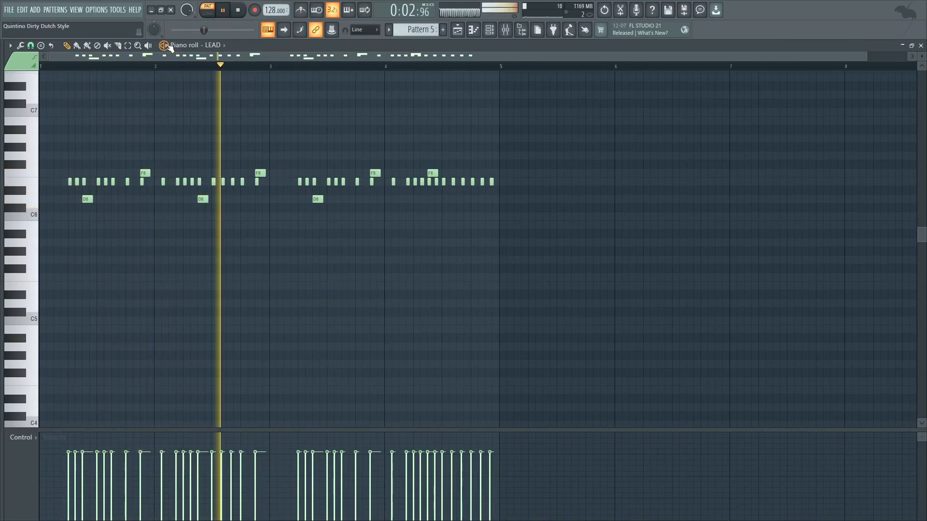
Step: Stop the Pattern 5 playback and check the Sausage Fattener settings on the LEAD mixer track
left_click(240, 11)
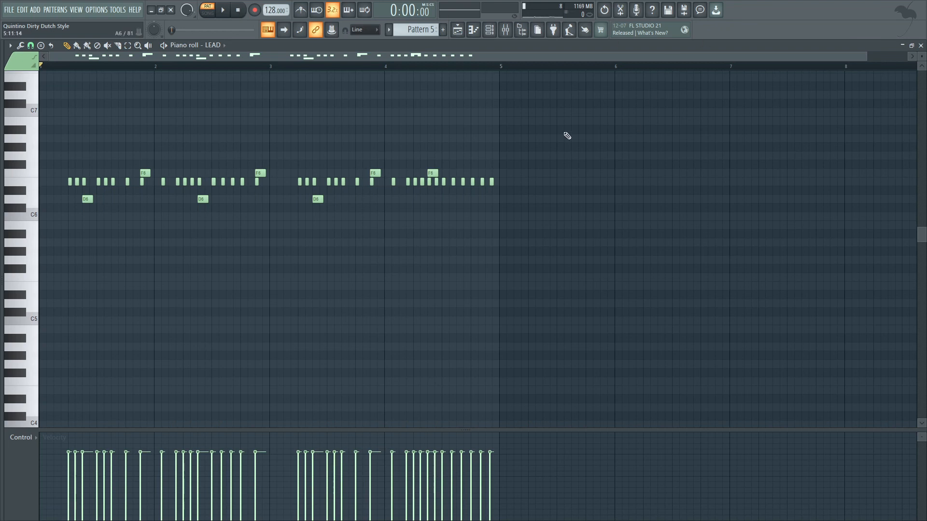
left_click_drag(442, 68, 418, 70)
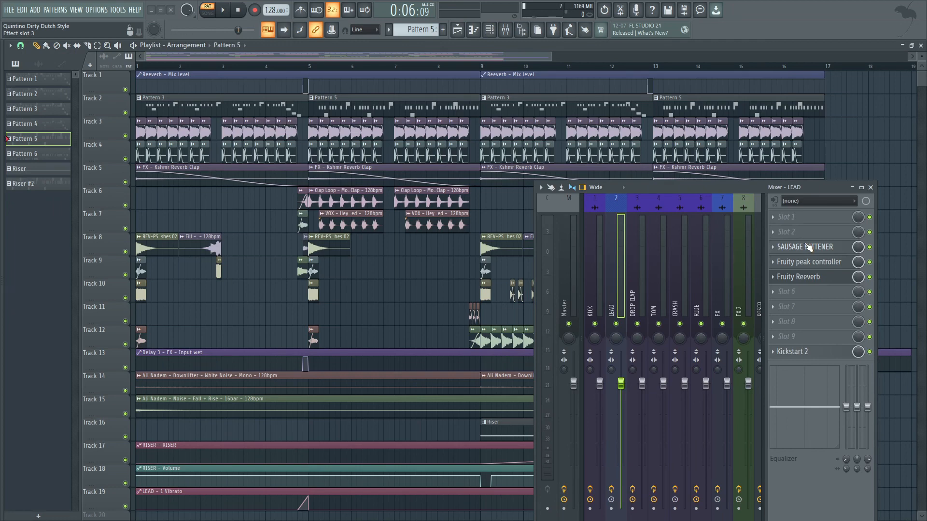
left_click(808, 247)
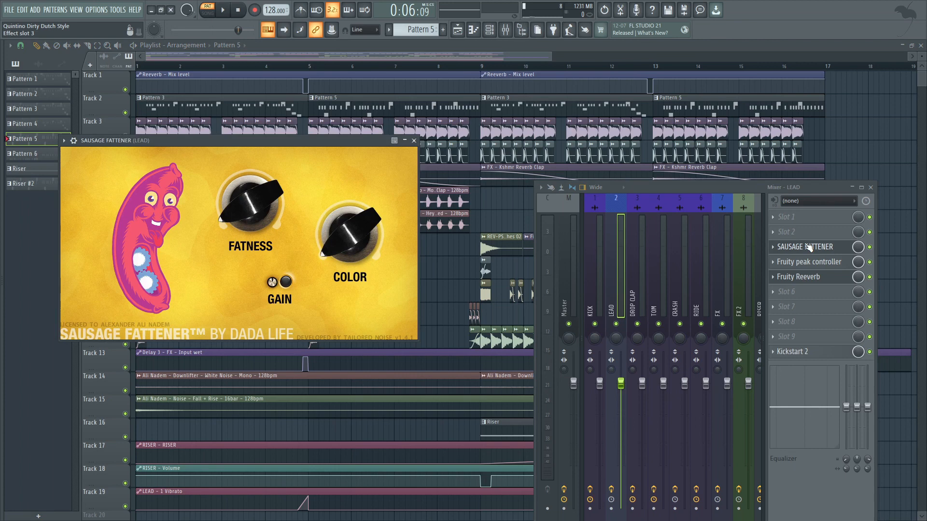
left_click(808, 247)
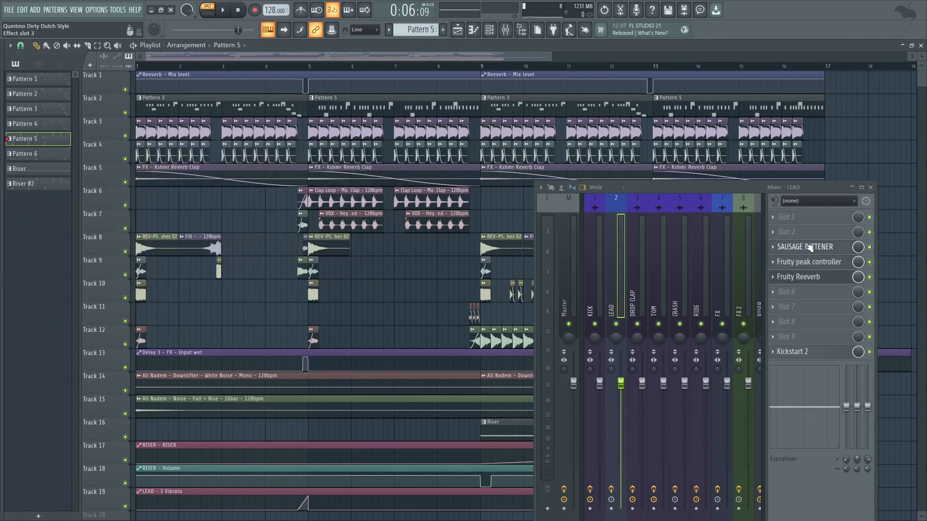
Step: Inspect the LEAD track's Fruity peak controller and Fruity Reeverb, checking the Reverb level's link to Peak ctrl - Peak
left_click(815, 262)
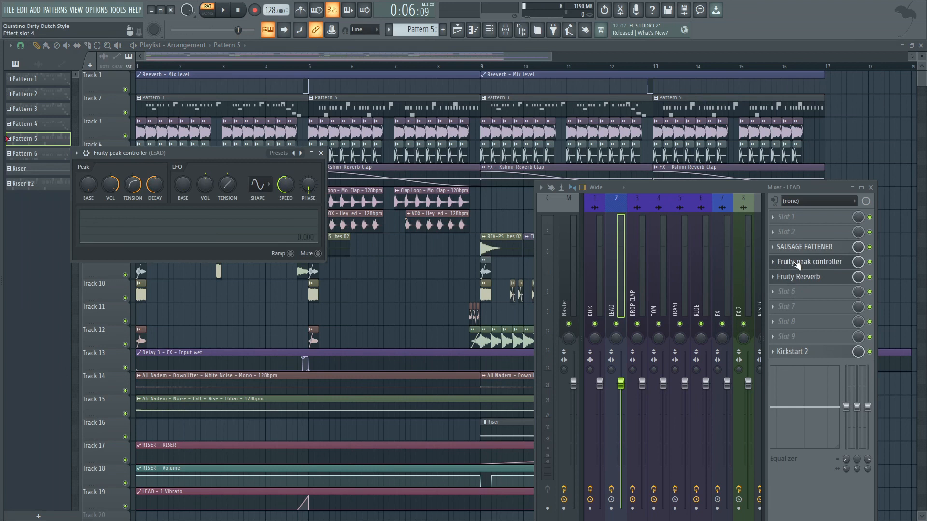
left_click(800, 278)
left_click_drag(530, 142, 420, 115)
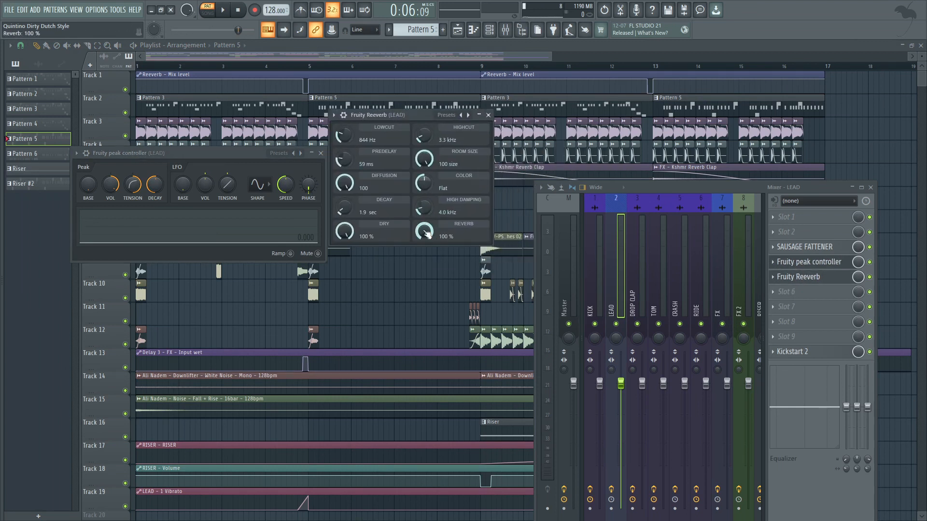
right_click(424, 233)
left_click(452, 328)
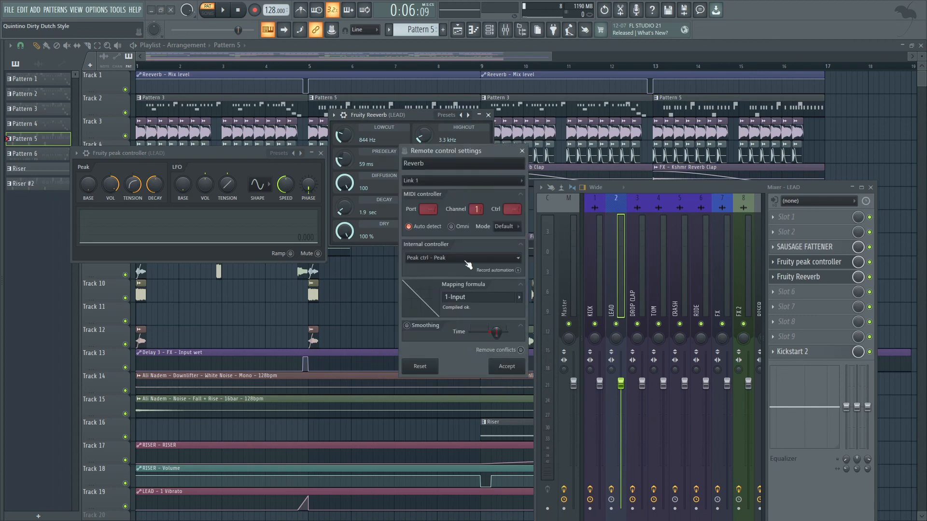
left_click(466, 260)
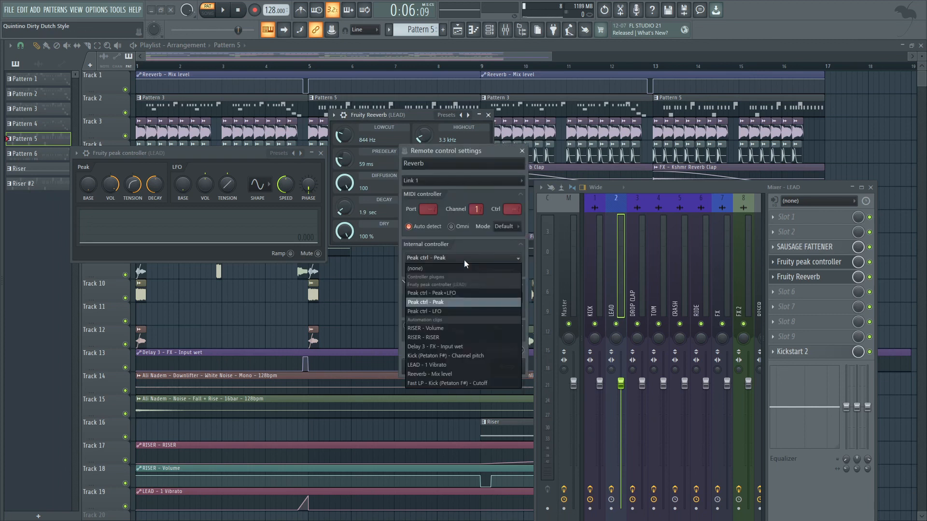
left_click(450, 302)
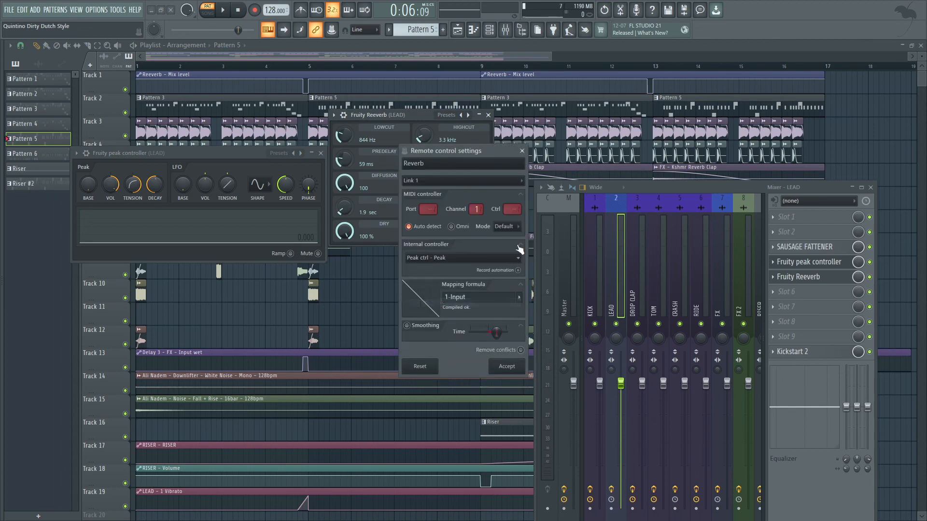
left_click(522, 150)
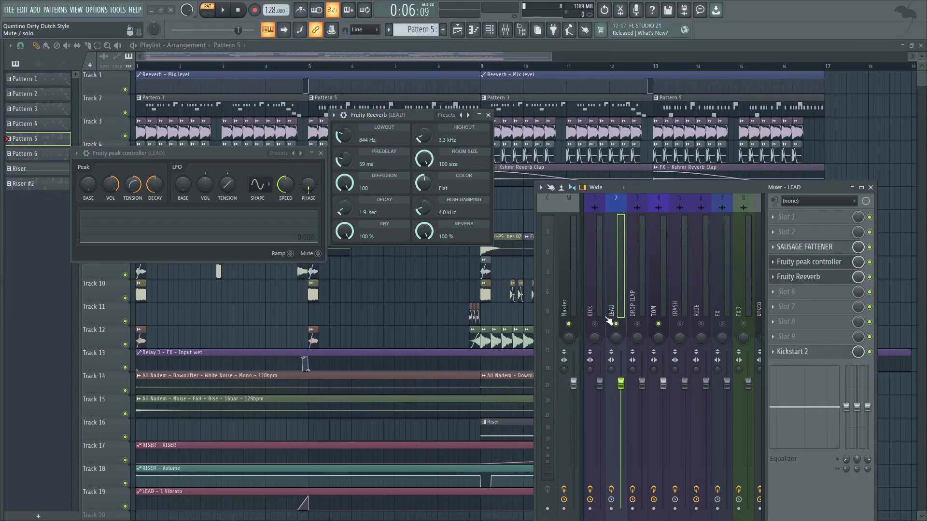
Step: Play the song's opening with only the LEAD and TOM mixer tracks audible, then unmute all other tracks
left_click_drag(309, 68, 137, 67)
left_click(224, 11)
left_click(226, 11)
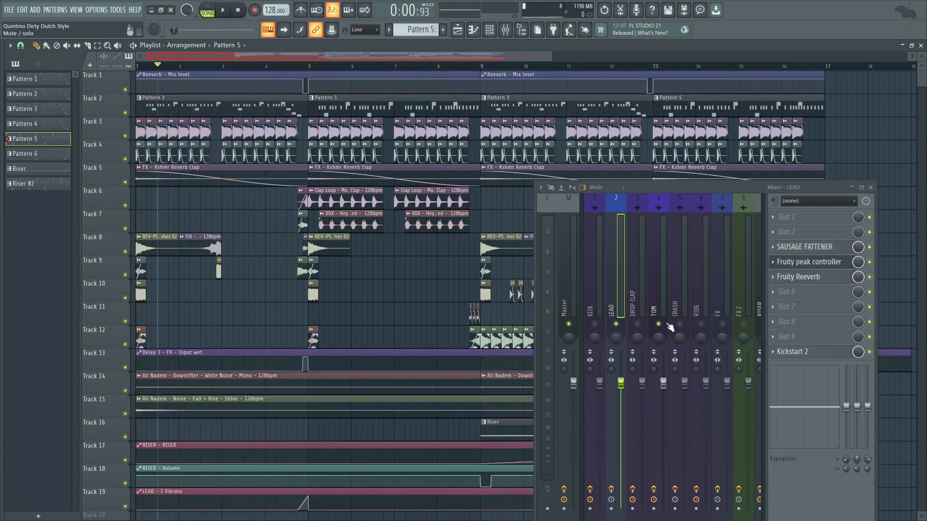
right_click(660, 324)
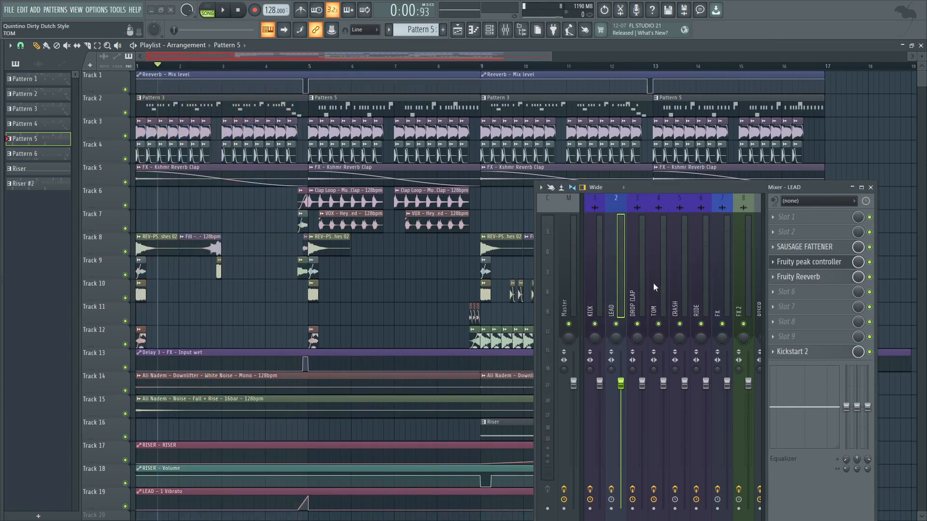
Step: Reopen the LEAD channel's Massive synth to view Envelope 1, then close the channel rack
left_click(491, 32)
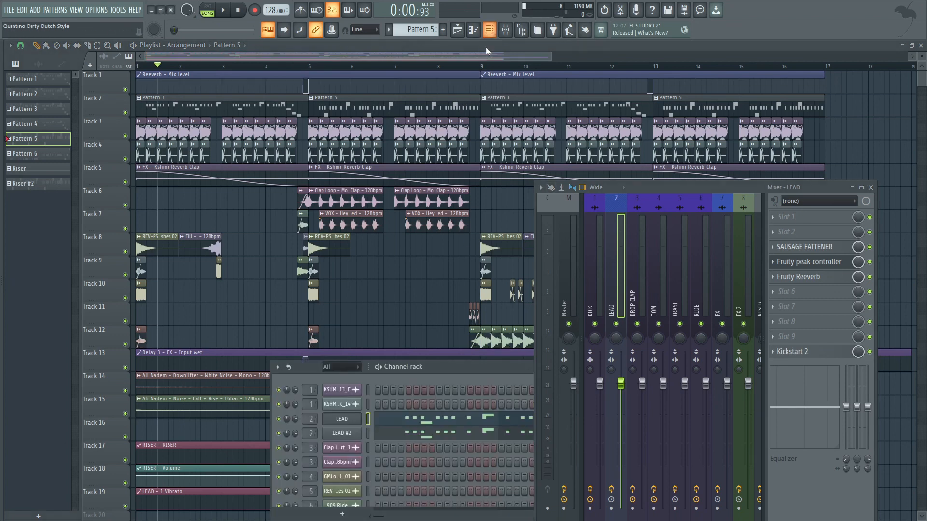
left_click(349, 419)
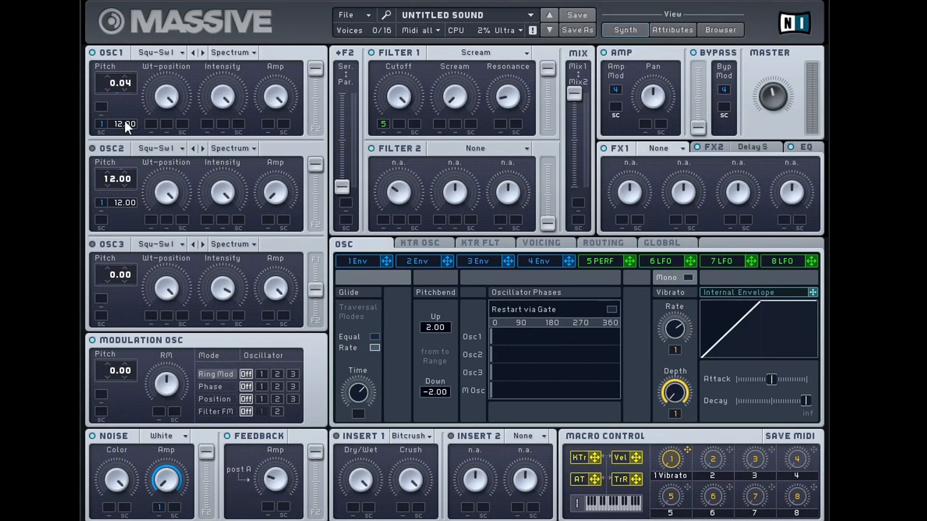
left_click(355, 261)
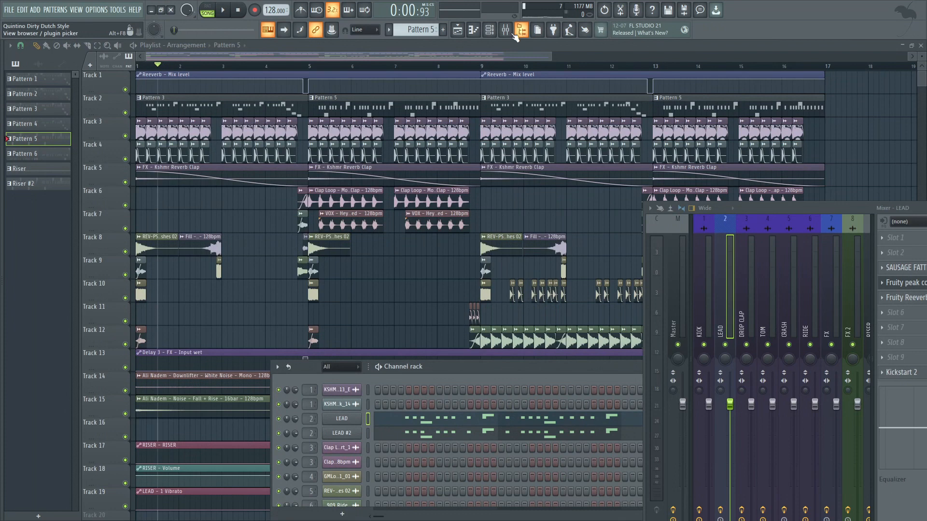
left_click(490, 30)
Step: Examine the effect chains of the mixer tracks from KICK through FX 2, then close the mixer
left_click_drag(871, 210, 689, 226)
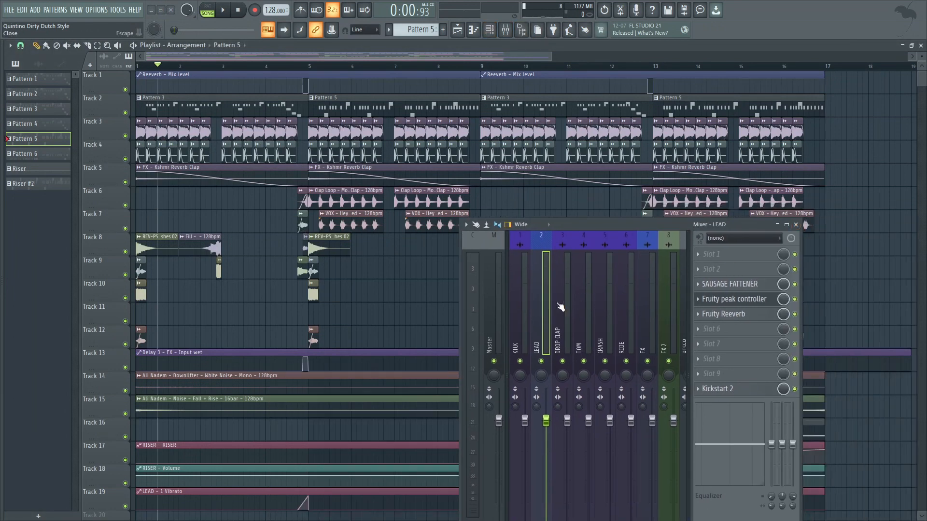
left_click(517, 299)
key("Right")
key("Right")
key("Right")
key("Right")
key("Right")
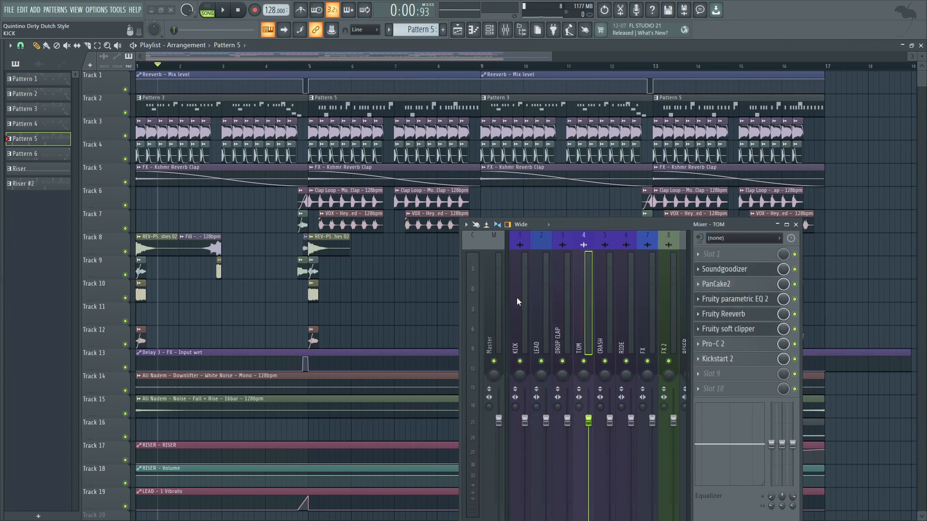
key("Right")
key("Right")
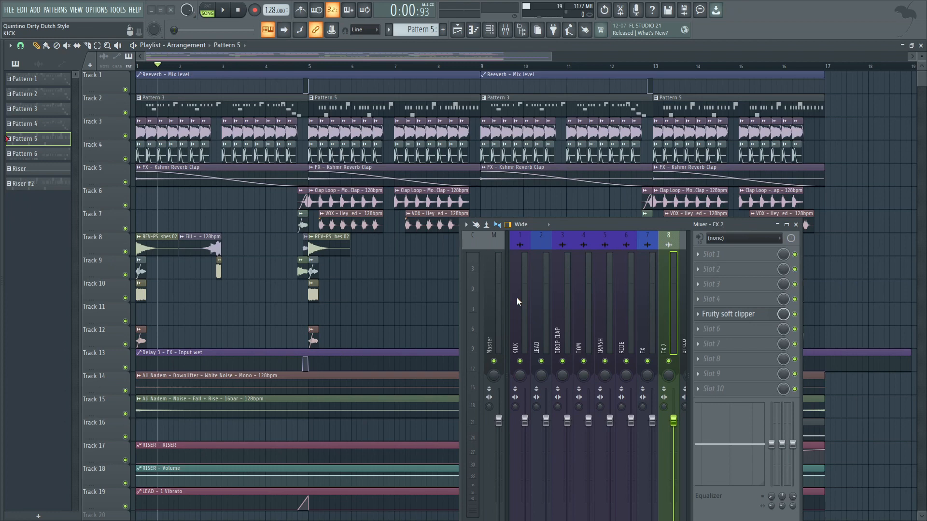
left_click(796, 224)
Step: Mute Track 2, select bars 1 to 17 of the arrangement, and play it from the start
scroll(580, 254, "down", 3)
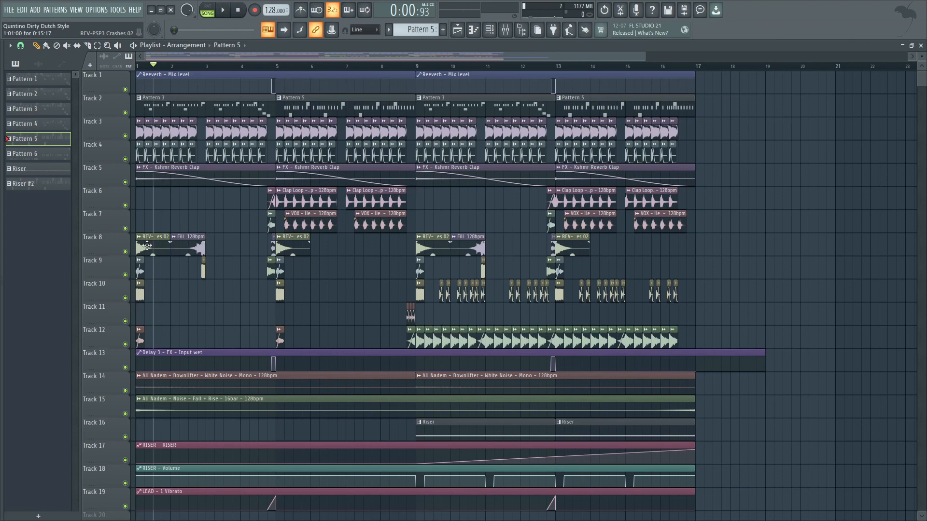
scroll(145, 249, "up", 6)
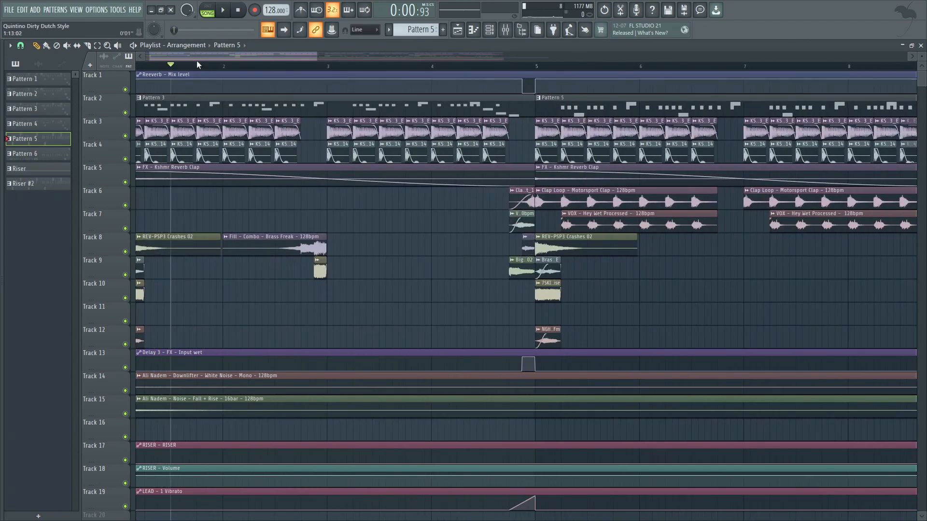
left_click_drag(195, 58, 128, 58)
scroll(217, 209, "down", 5)
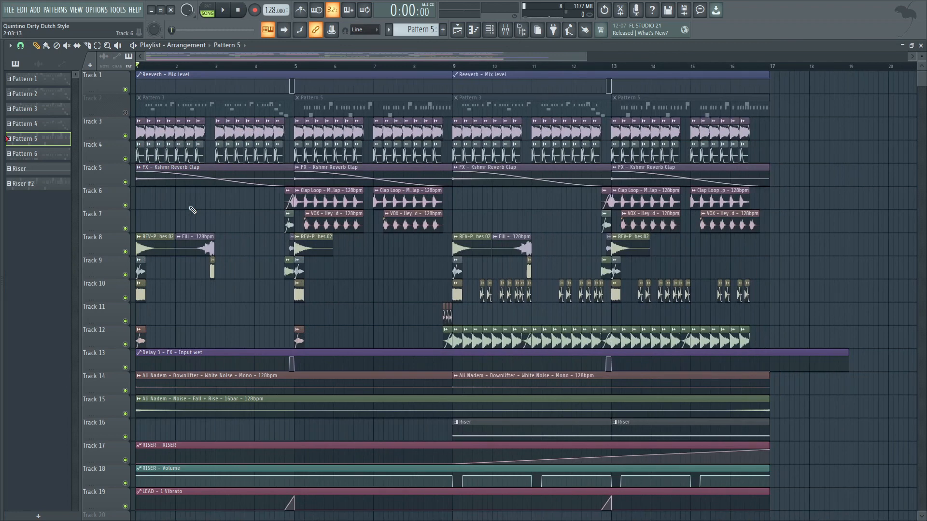
left_click_drag(771, 67, 137, 77)
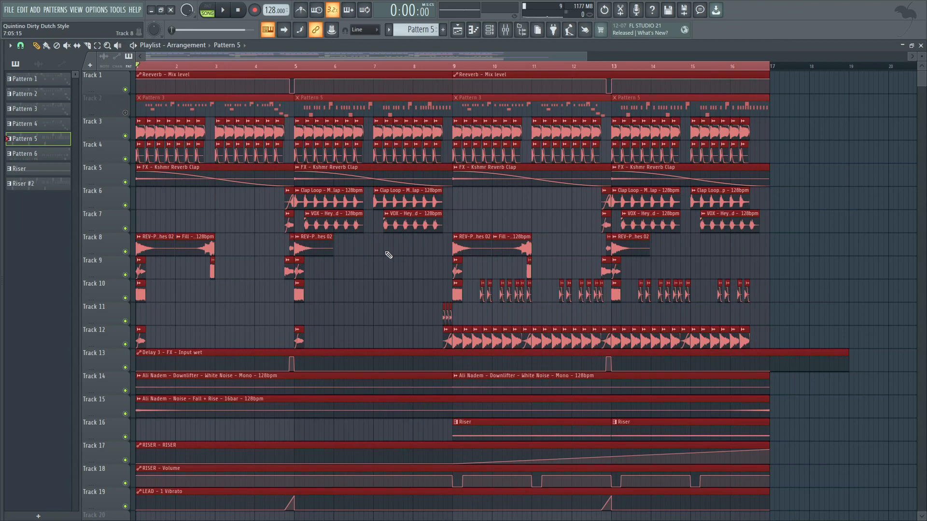
key("space")
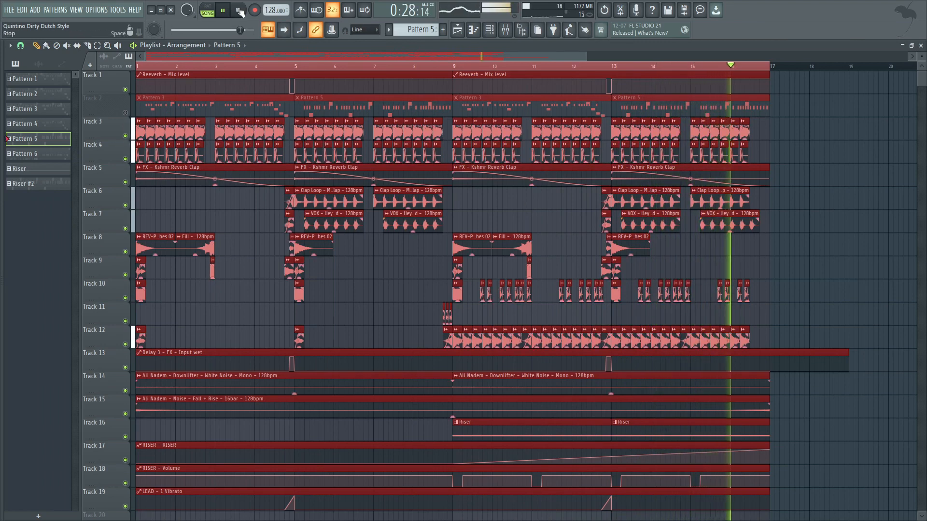
Step: Try placing a 909 Ride clip on Track 9 in the last beat before bar 9, then delete it
scroll(496, 317, "up", 8)
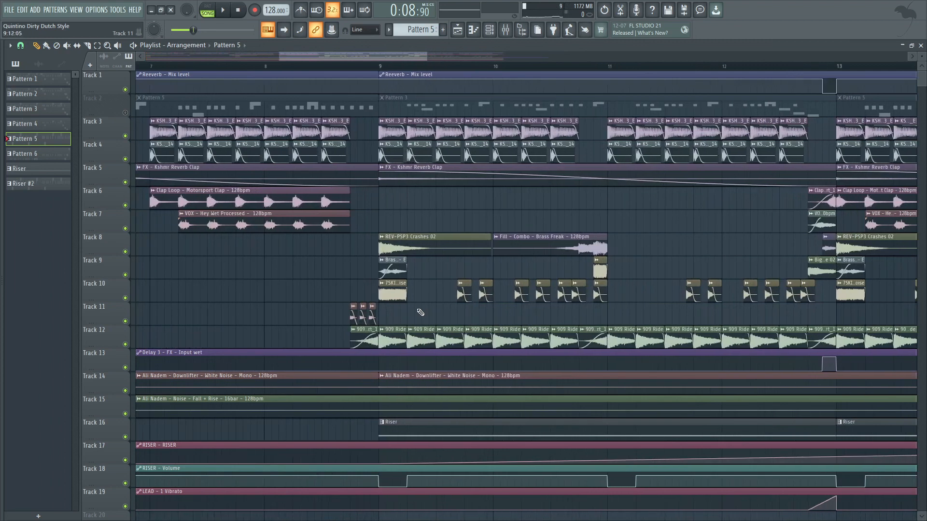
scroll(408, 302, "up", 2)
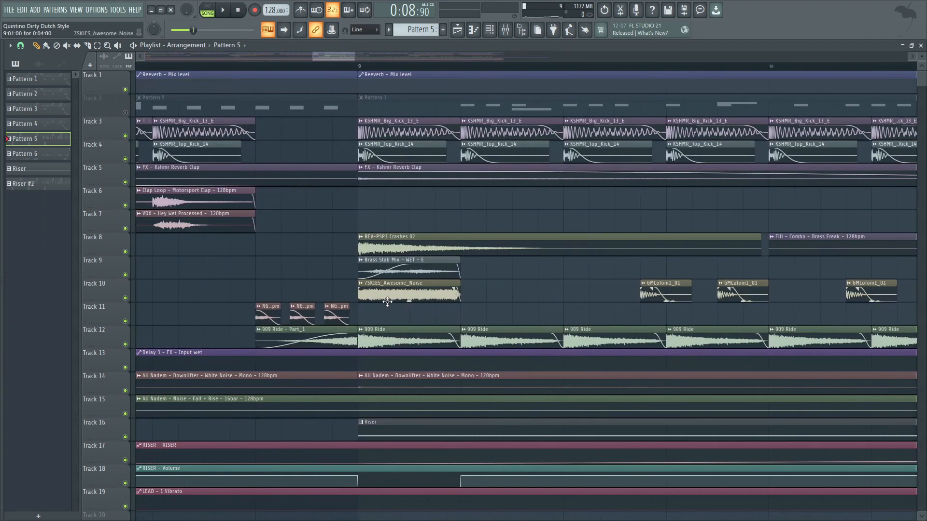
left_click(409, 335)
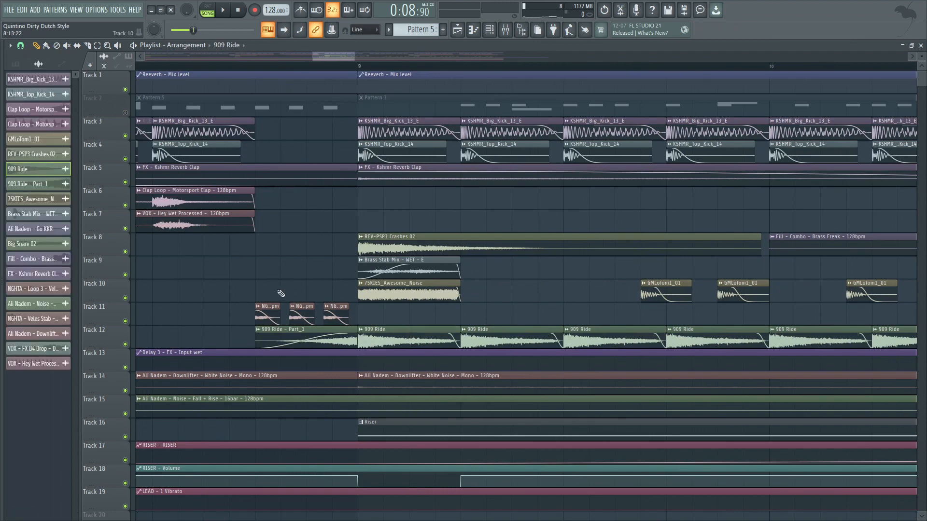
left_click(258, 263)
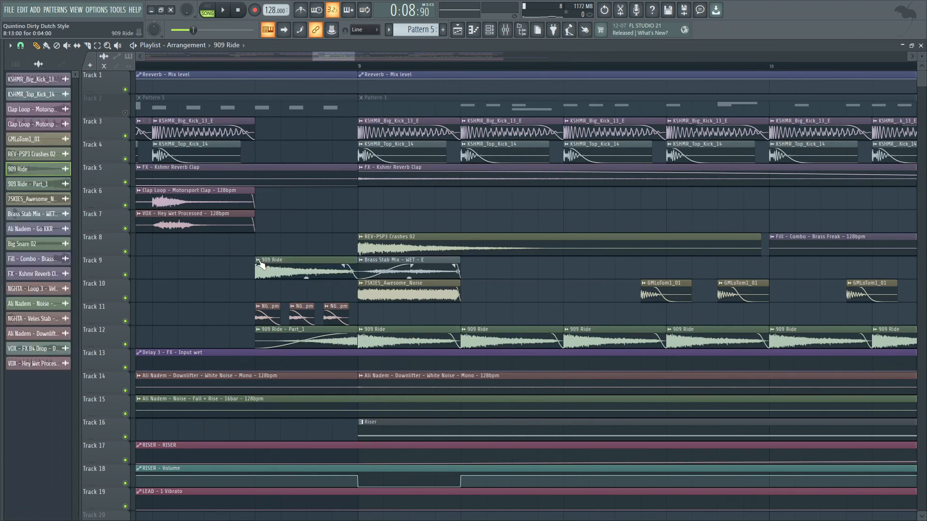
right_click(271, 264)
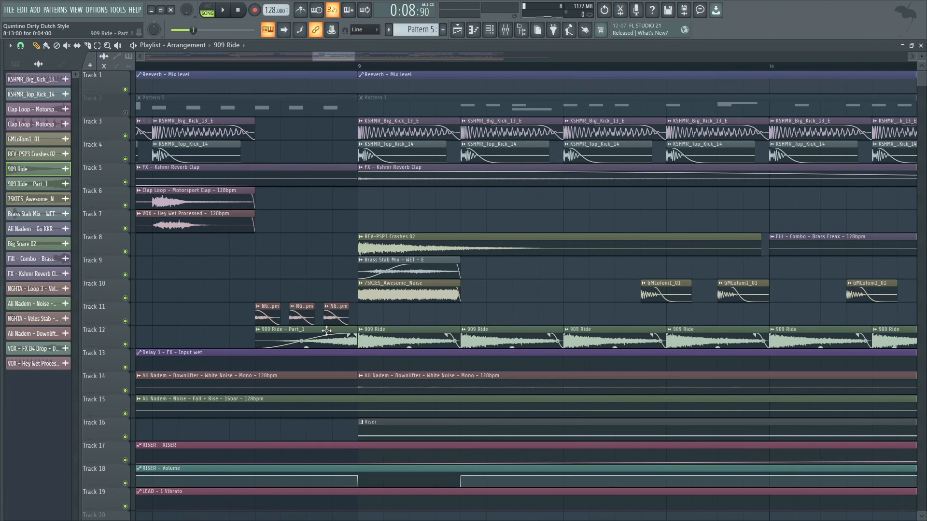
Step: Examine the Clap Loop Part_1 fill on Track 6 and the surrounding transition clips just before bar 5
scroll(308, 297, "down", 3)
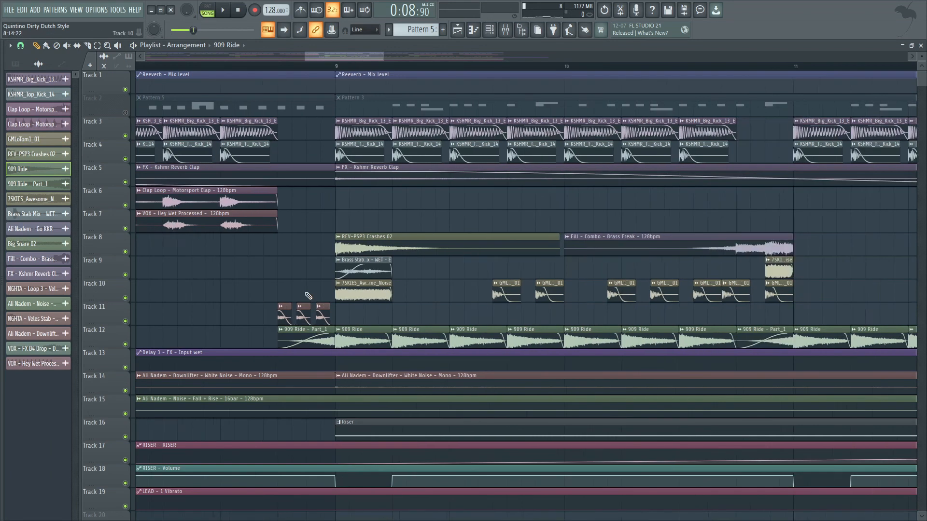
left_click_drag(330, 54, 244, 54)
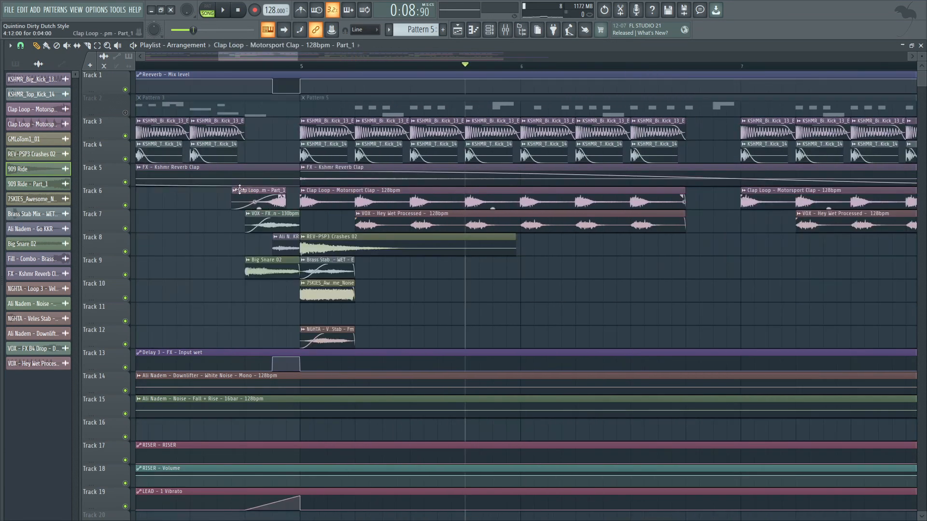
left_click(259, 188)
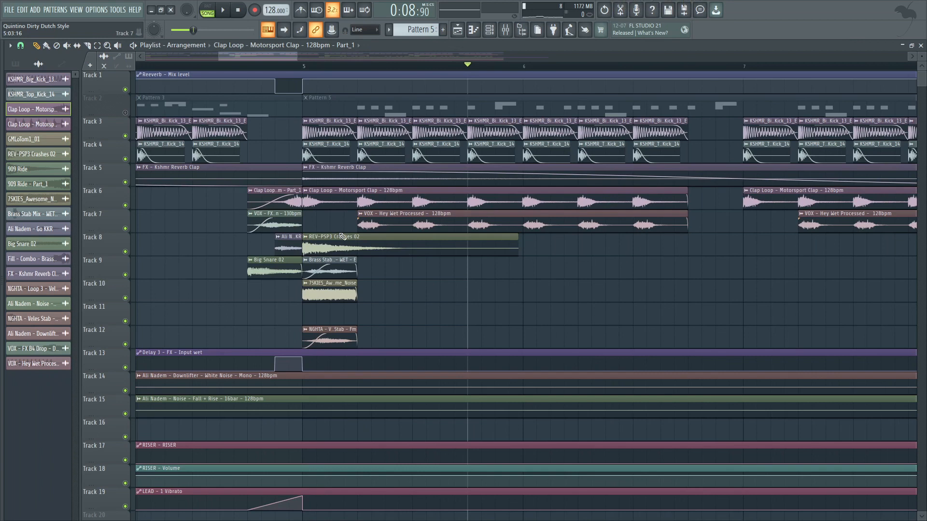
Step: Inspect the fill clips leading into bar 9 and place the playback position at the start of bar 9
scroll(388, 251, "down", 3)
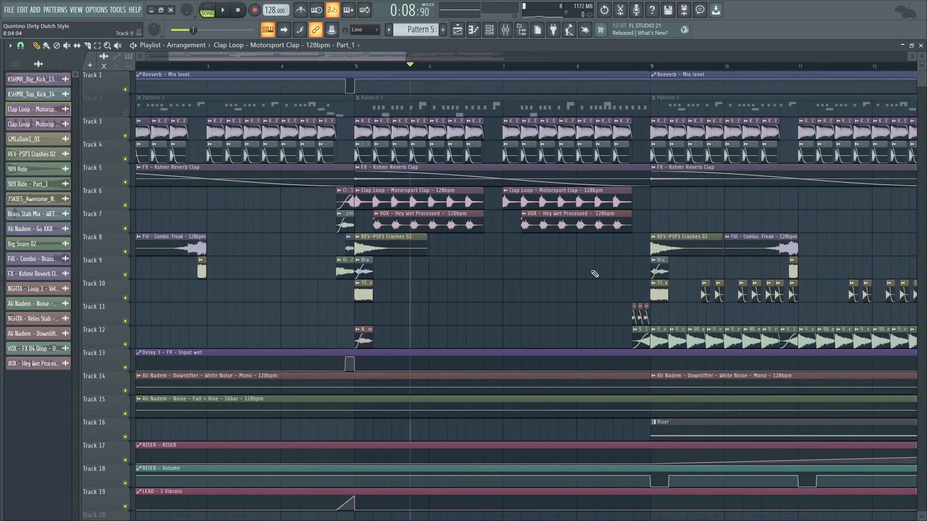
scroll(704, 294, "up", 1)
scroll(657, 304, "up", 4)
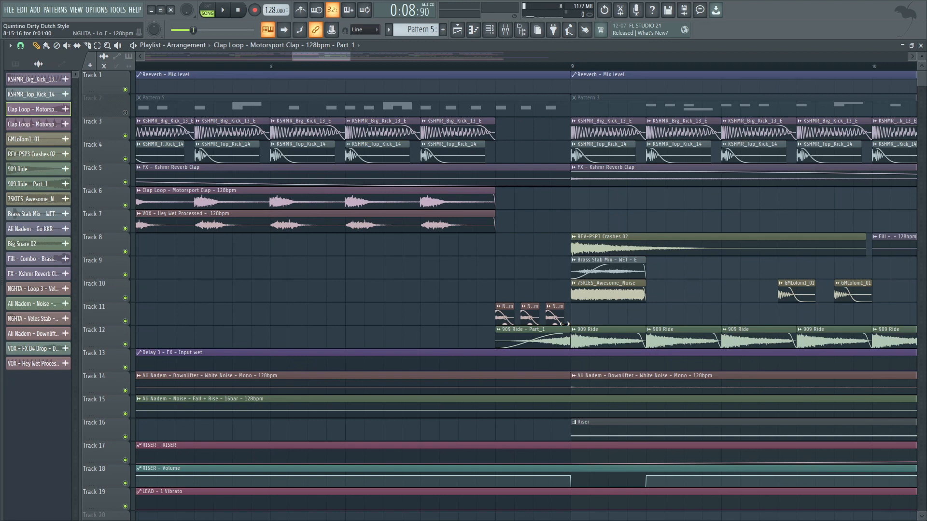
left_click(572, 66)
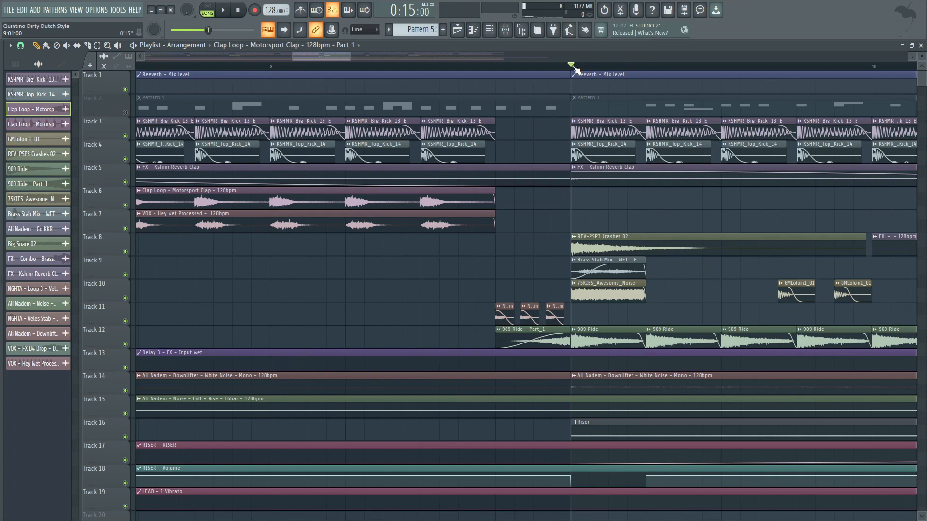
Step: Open the Brass Stab Mix clip at bar 9, check the effects on its FX mixer track, and close both windows
scroll(419, 260, "down", 3, "ctrl")
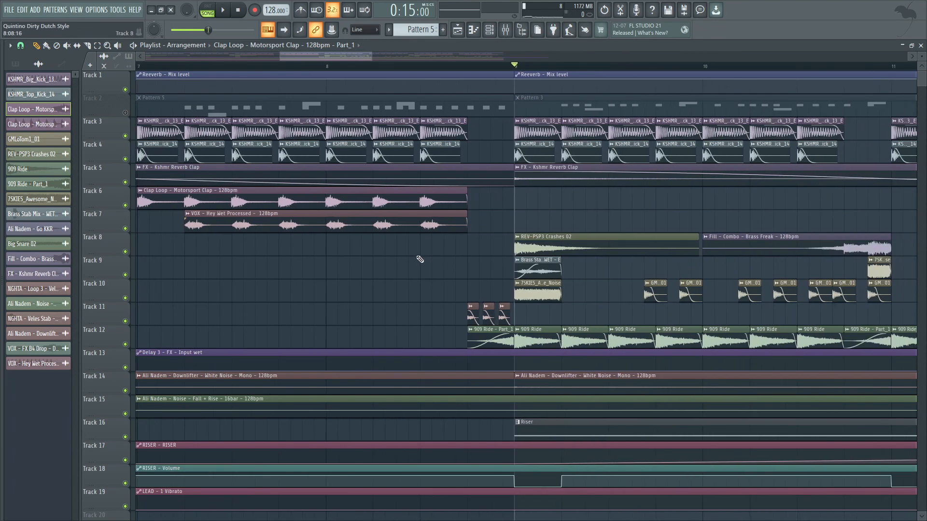
scroll(420, 259, "up", 3, "ctrl")
double_click(619, 257)
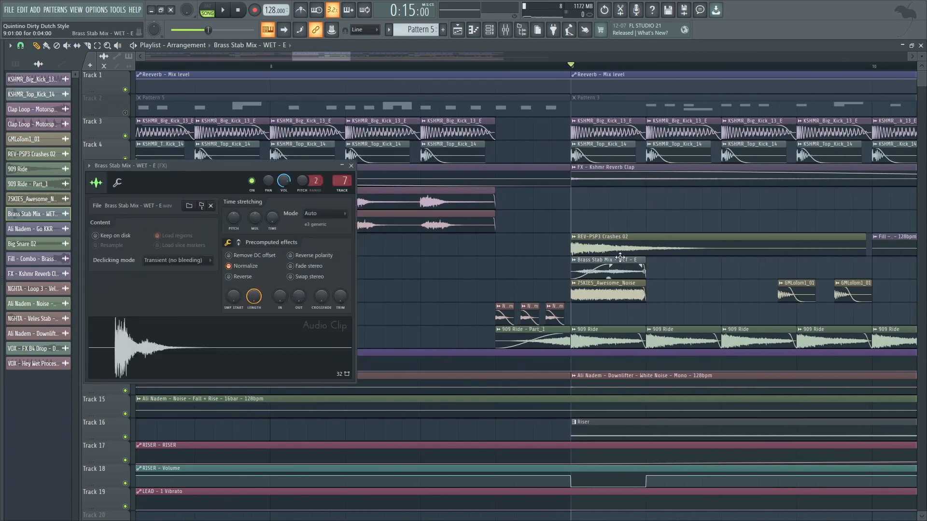
left_click(506, 30)
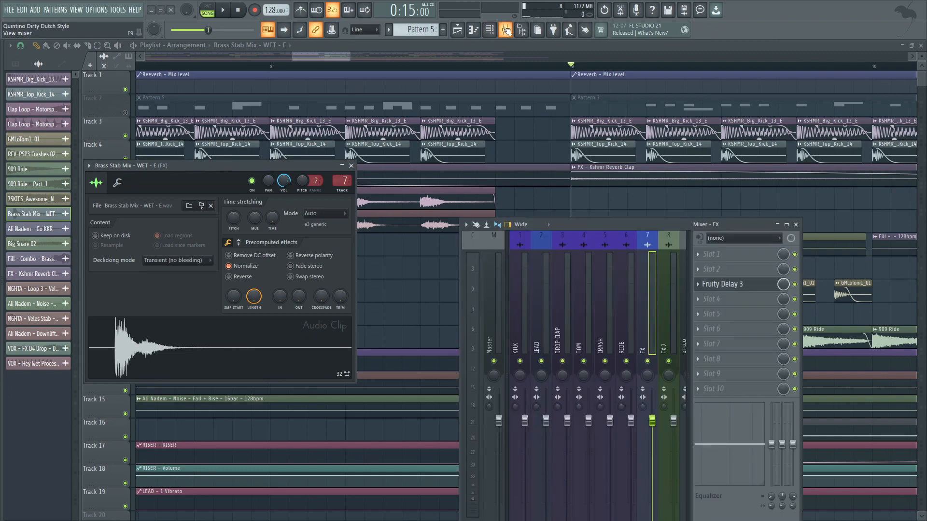
left_click(505, 29)
left_click(505, 30)
left_click(505, 30)
key("Escape")
Step: Move the playback position to the Reeverb mix level automation just before bar 5
scroll(474, 258, "down", 6, "ctrl")
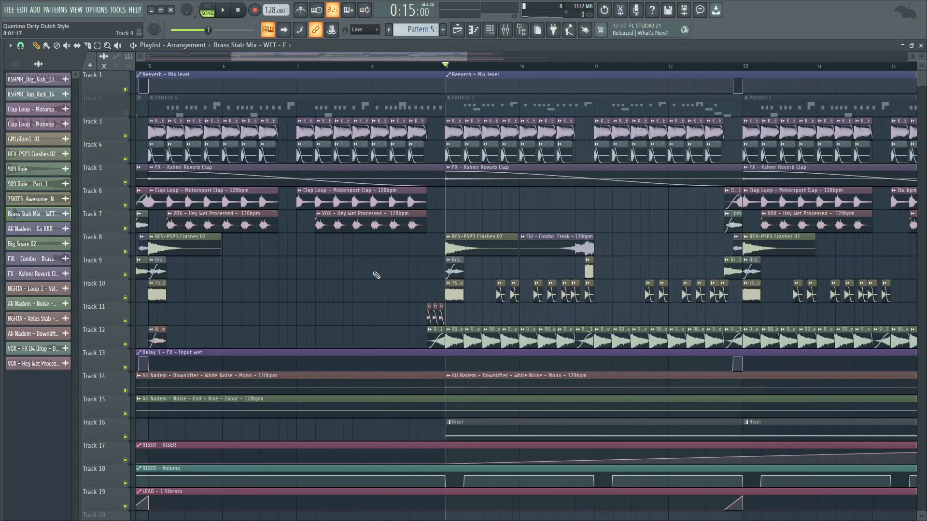
scroll(201, 313, "up", 6, "ctrl")
left_click(340, 68)
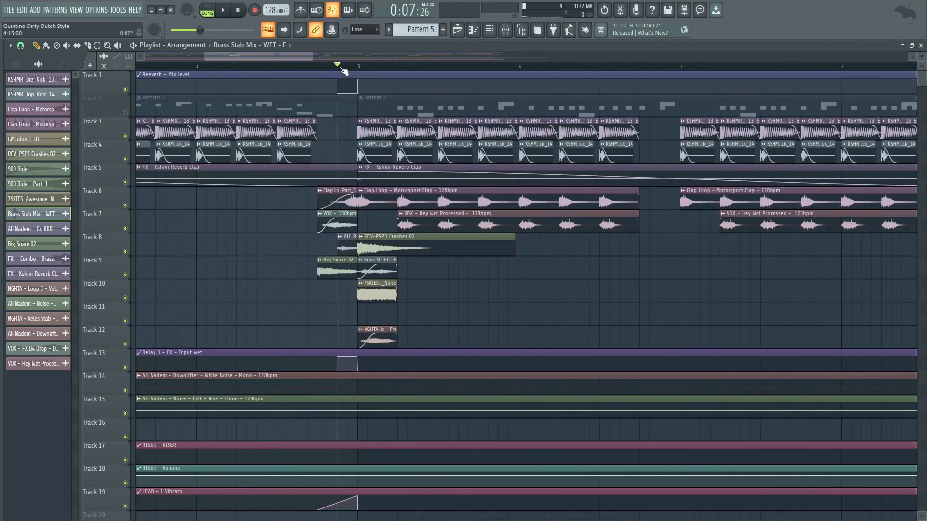
left_click(347, 68)
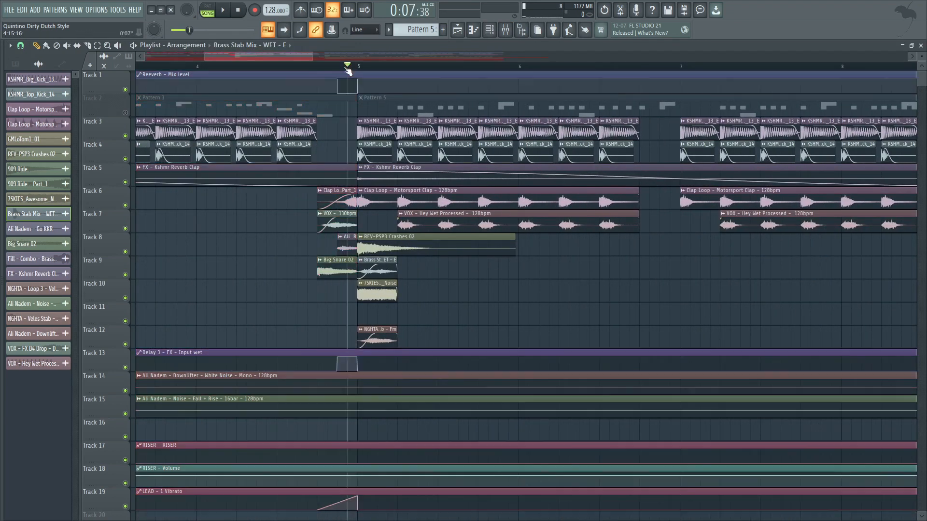
Step: Try extending the Brass Stab Mix clip at bar 1 on Track 9, then undo the change
left_click_drag(273, 55, 215, 55)
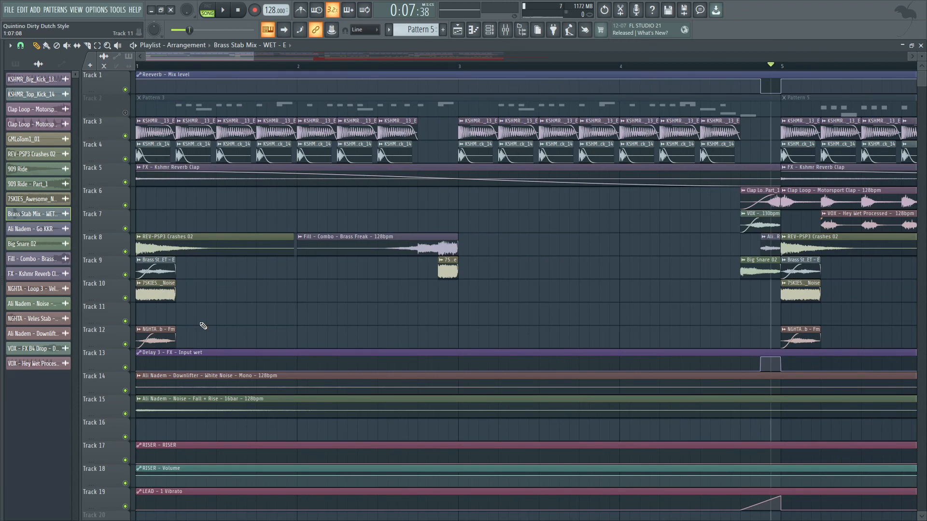
mouse_move(158, 266)
left_mouse_down()
mouse_move(171, 265)
mouse_move(156, 266)
left_mouse_up()
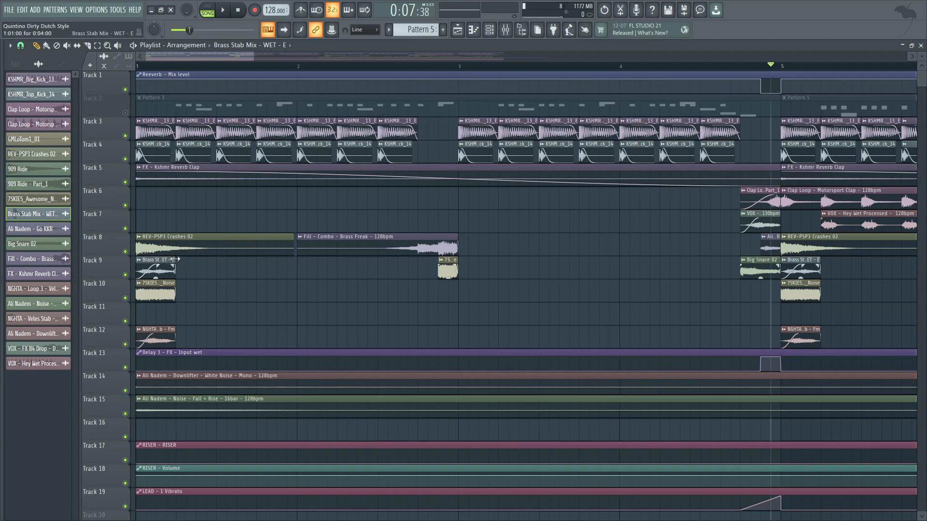
left_click_drag(175, 261, 253, 265)
key("ctrl+z")
Step: Open the VOX Hey Wet Processed clip, view Endless Smile on the HEY mixer track, and close all the windows
scroll(300, 268, "down", 6)
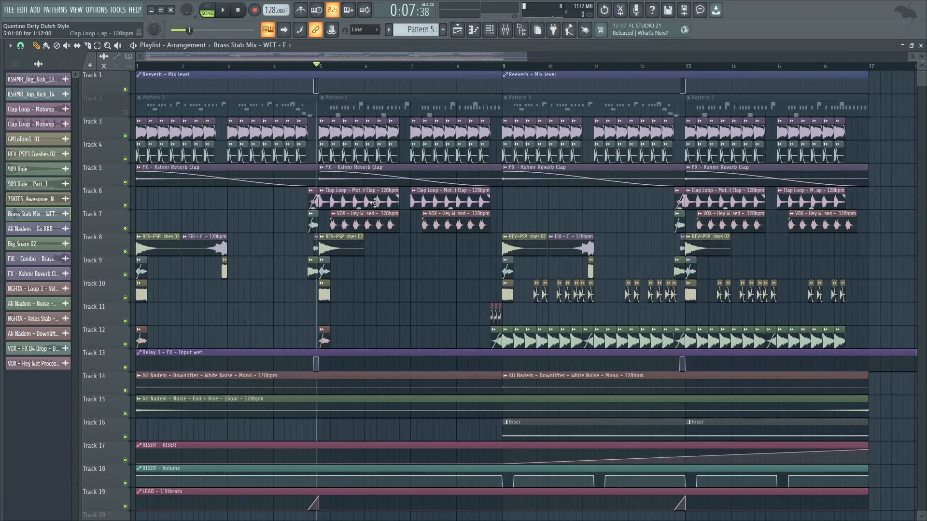
scroll(355, 226, "up", 6)
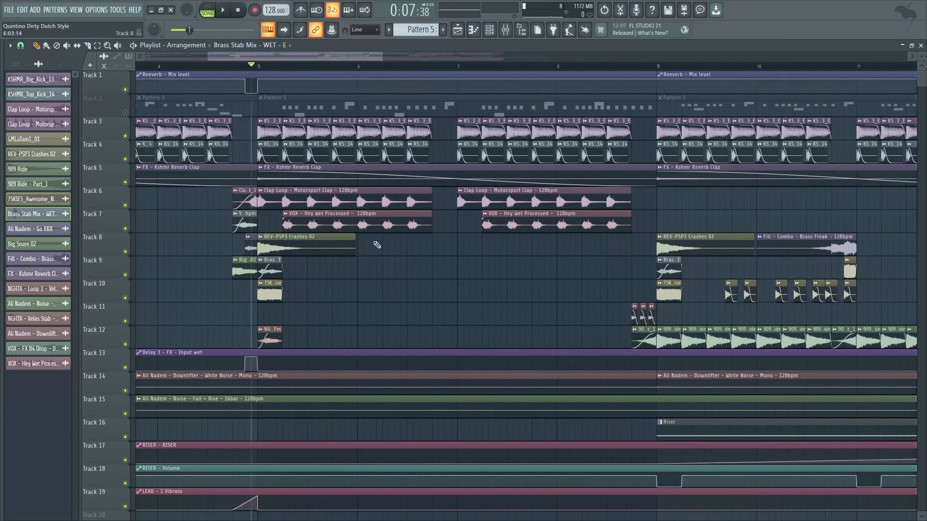
left_click(376, 222)
double_click(376, 222)
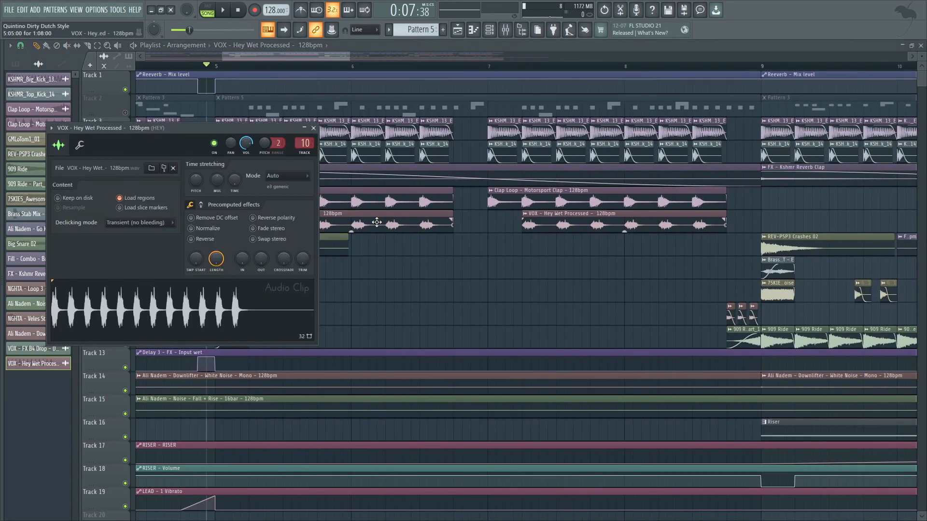
left_click(506, 30)
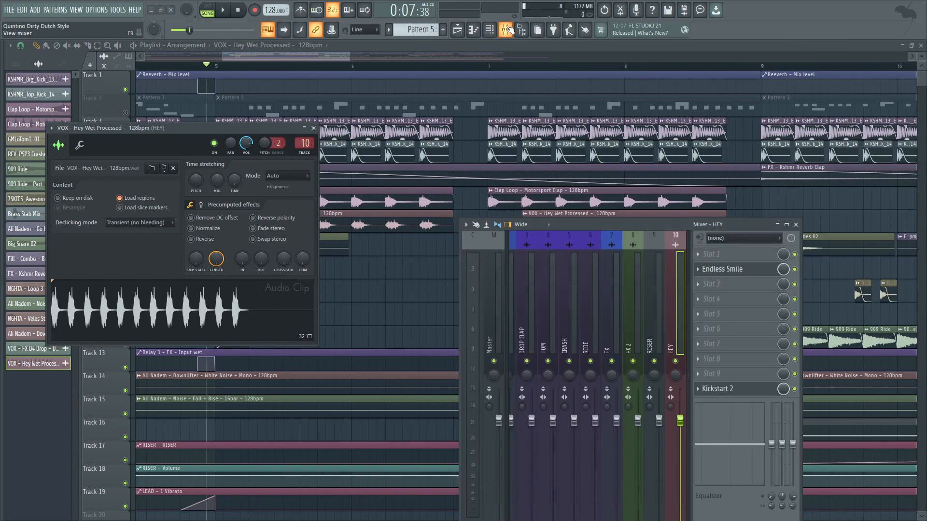
left_click(733, 269)
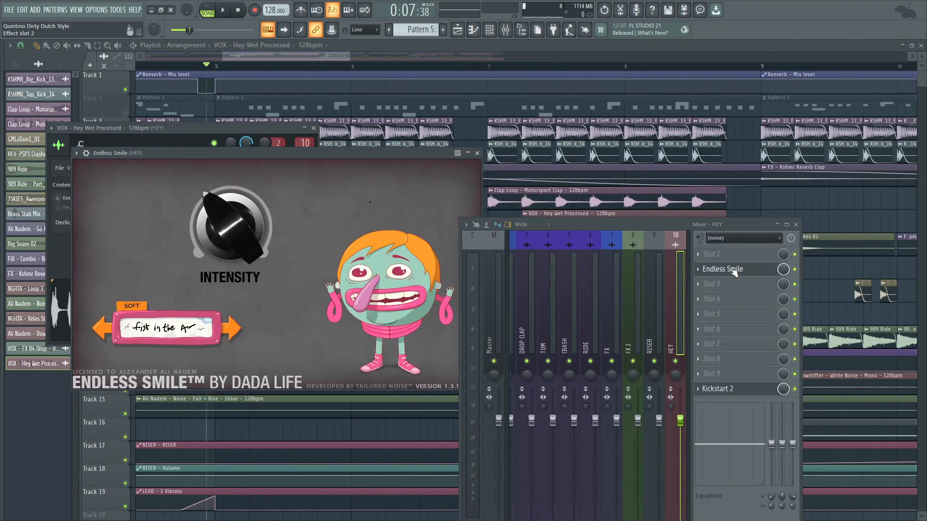
left_click(733, 272)
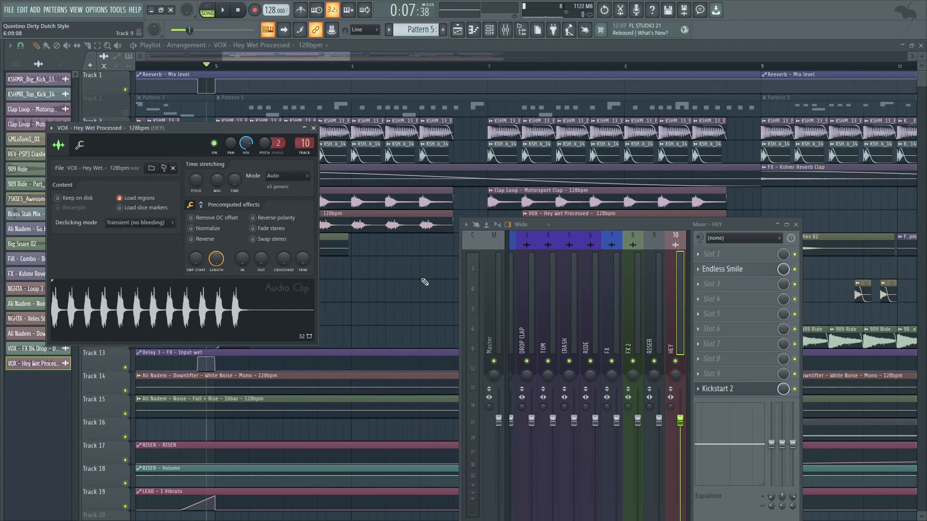
key("Escape")
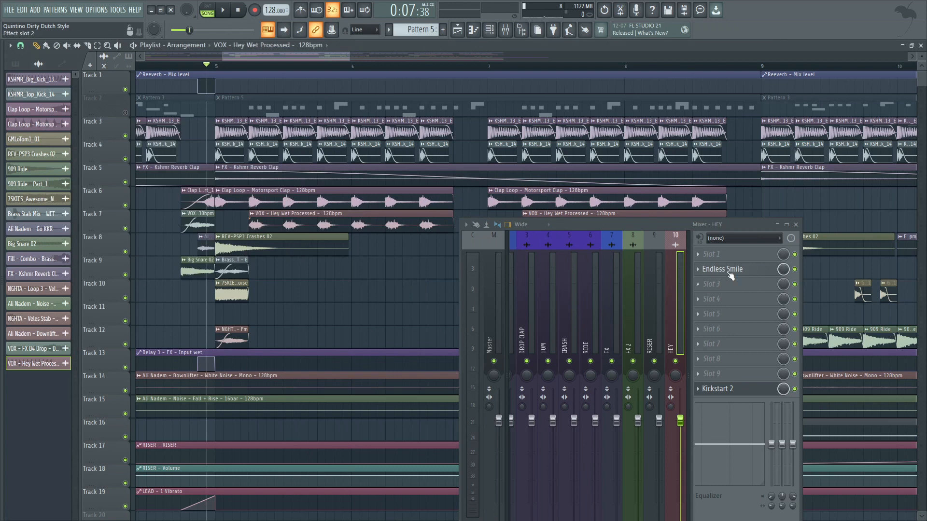
left_click(797, 225)
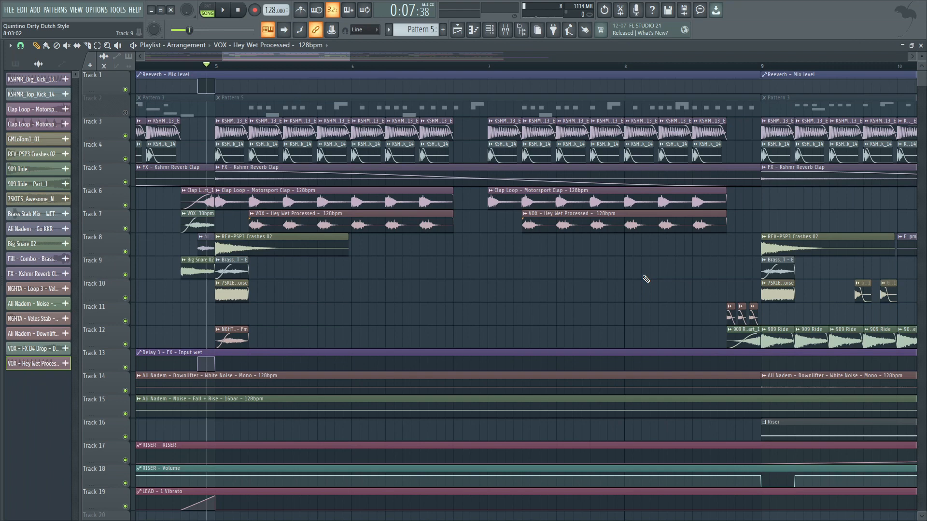
Step: Check the effect chains of the RISER, FX 2 and RIDE mixer tracks
scroll(616, 275, "down", 8)
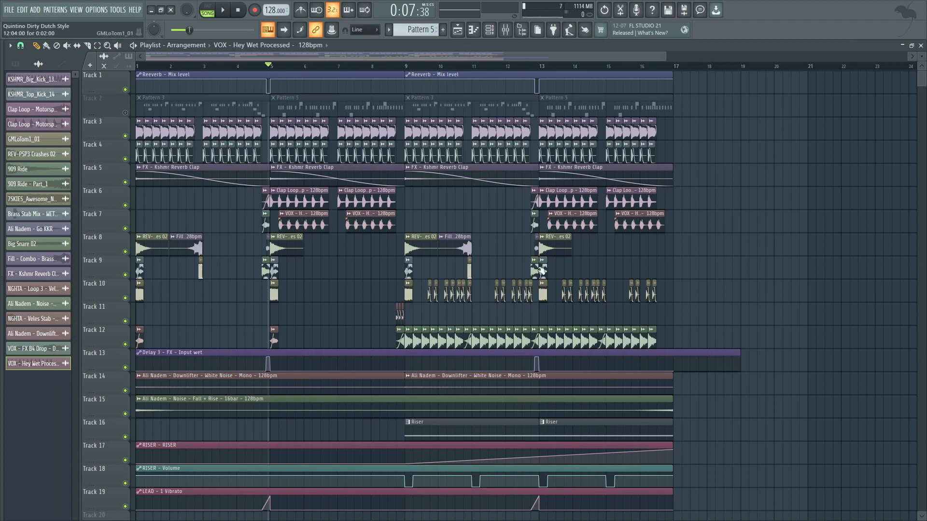
left_click(505, 30)
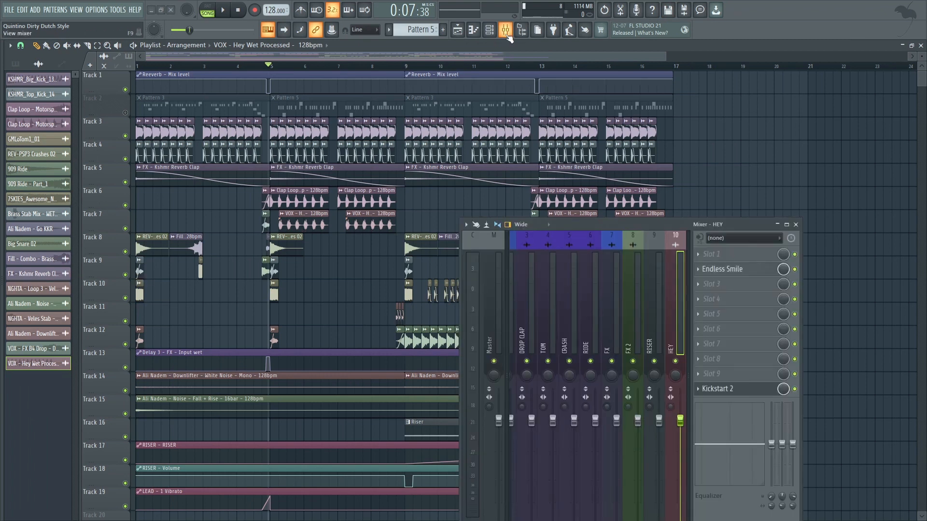
left_click(652, 316)
left_click(639, 315)
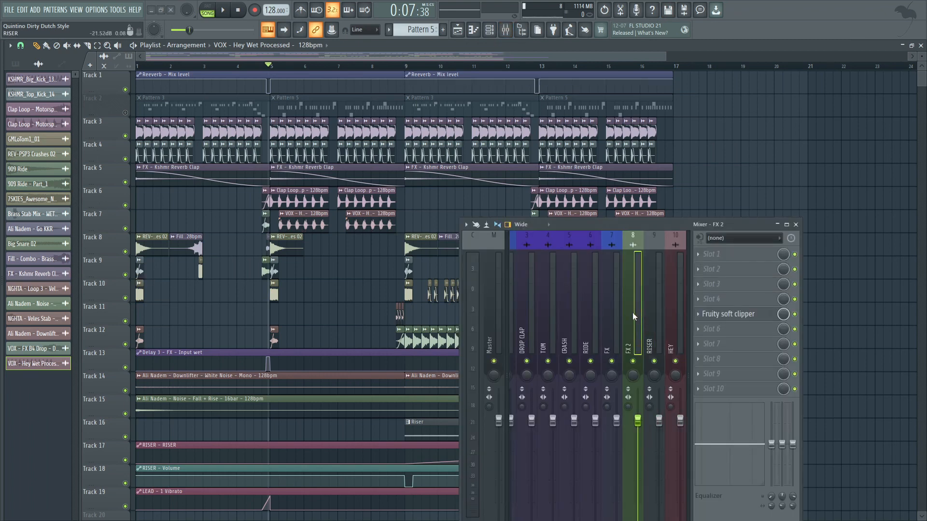
left_click(596, 309)
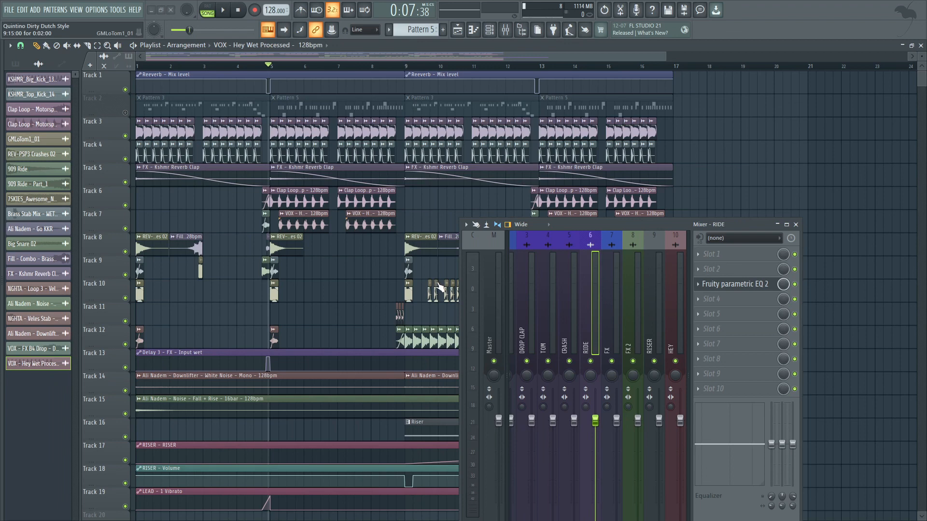
Step: Open the GMLoTom1_01 clip, view PanCake2 on the TOM mixer track, and move the mixer aside to uncover the playlist
double_click(439, 288)
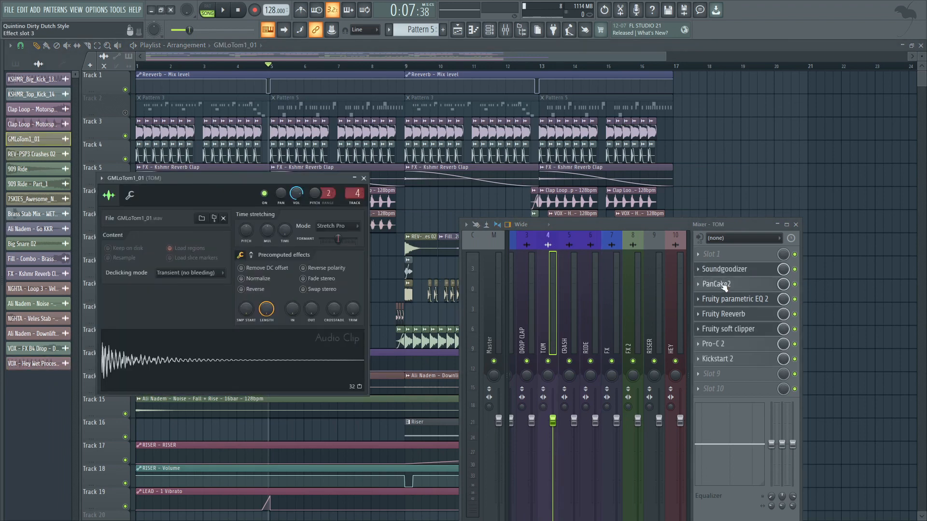
left_click(724, 286)
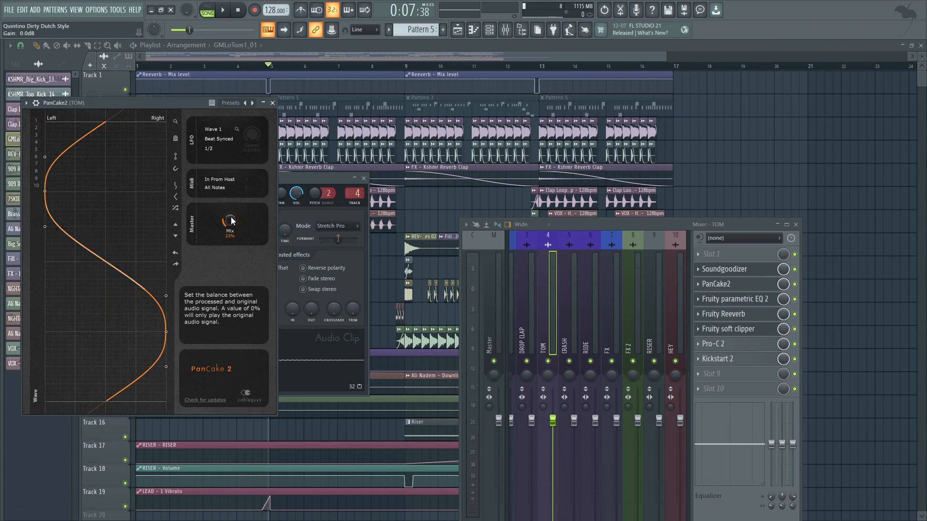
left_click(734, 286)
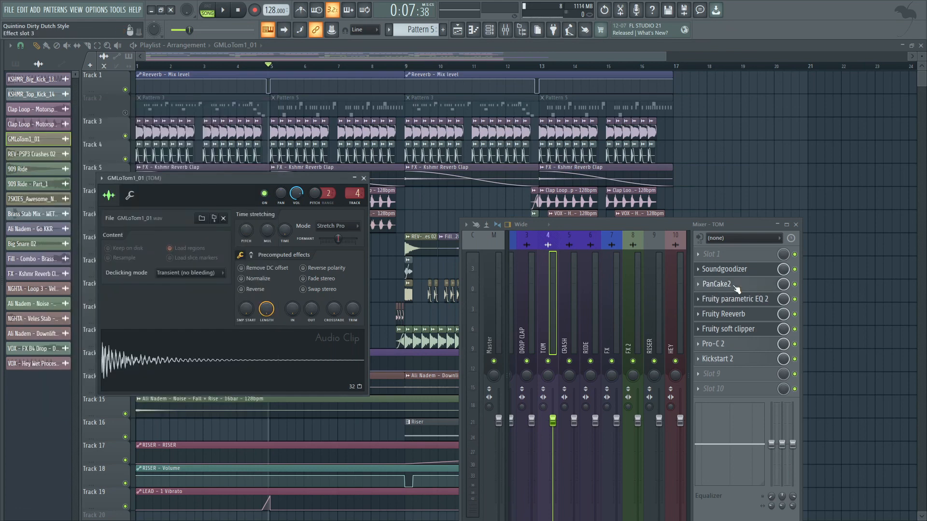
left_click_drag(740, 224, 821, 224)
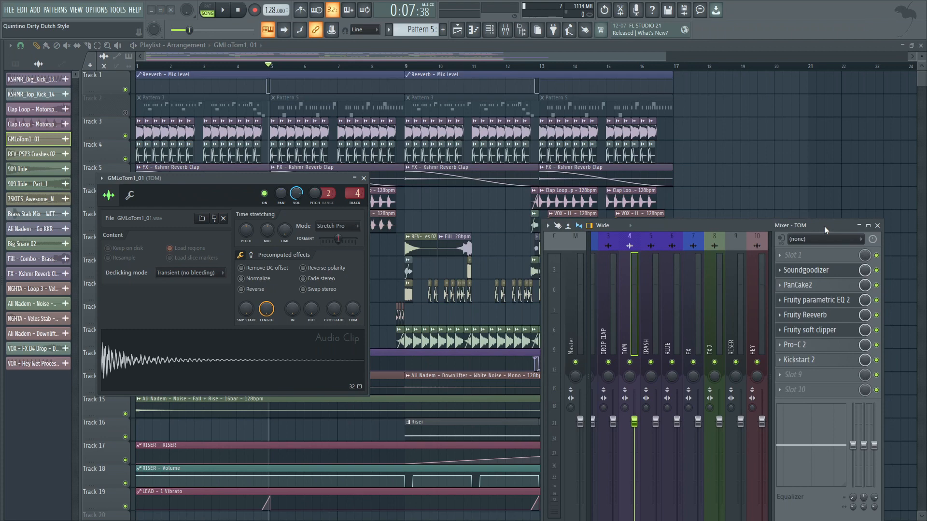
Step: Close the mixer, mark bars 9 to 17 in the playlist, and open the Riser clip at bar 9 on Track 16
left_click(878, 225)
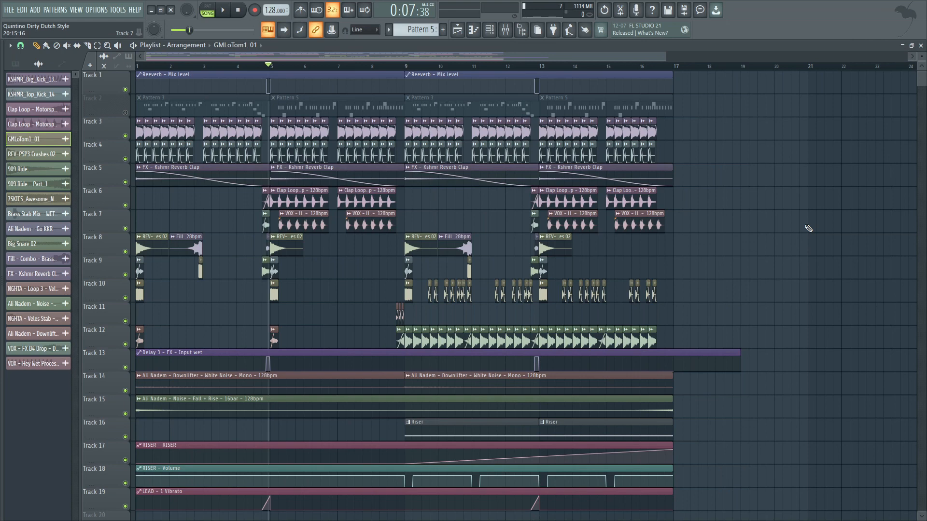
left_click_drag(406, 66, 675, 66)
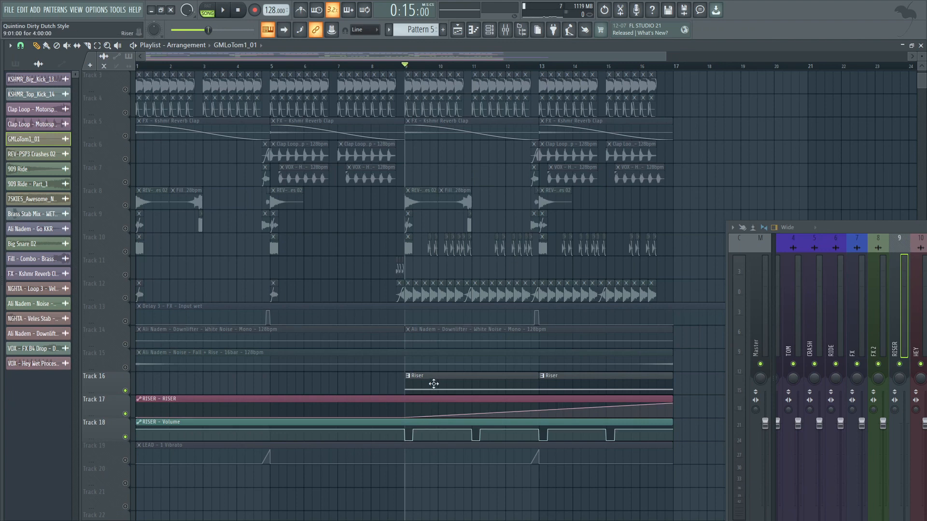
double_click(434, 384)
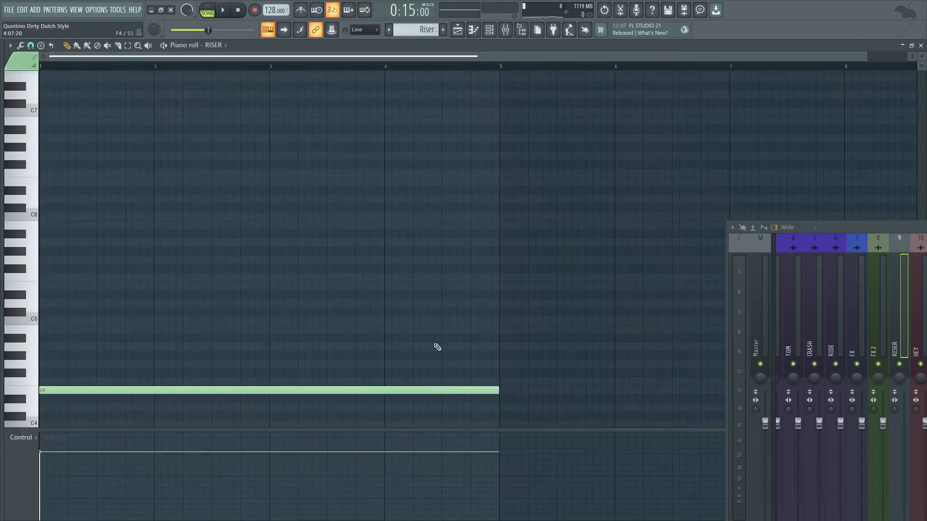
Step: Open the RISER channel's Massive synth and show its FX2 Reverb settings
left_click(491, 30)
scroll(453, 416, "down", 5)
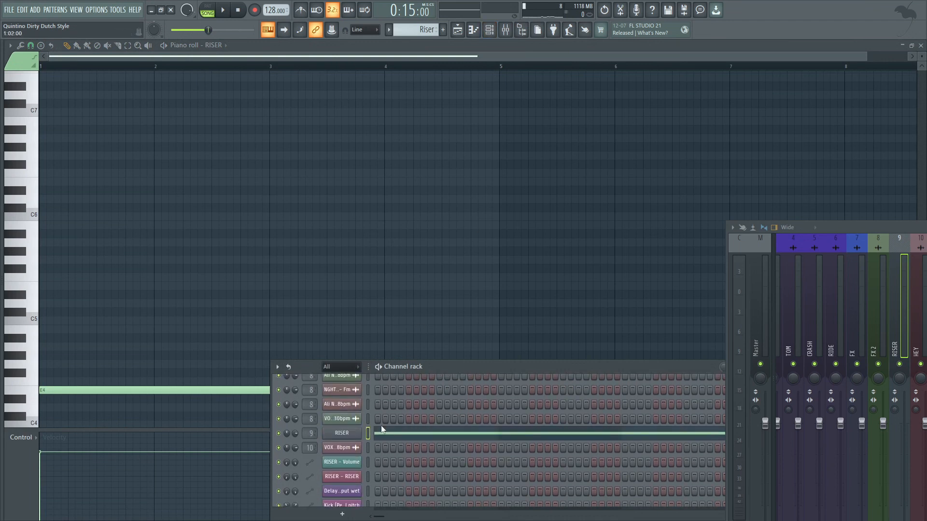
left_click(346, 437)
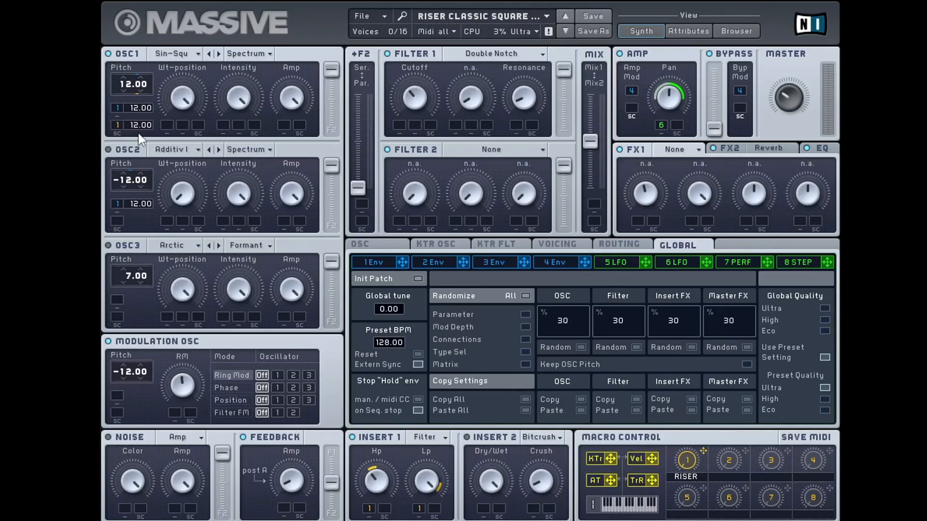
left_click(768, 148)
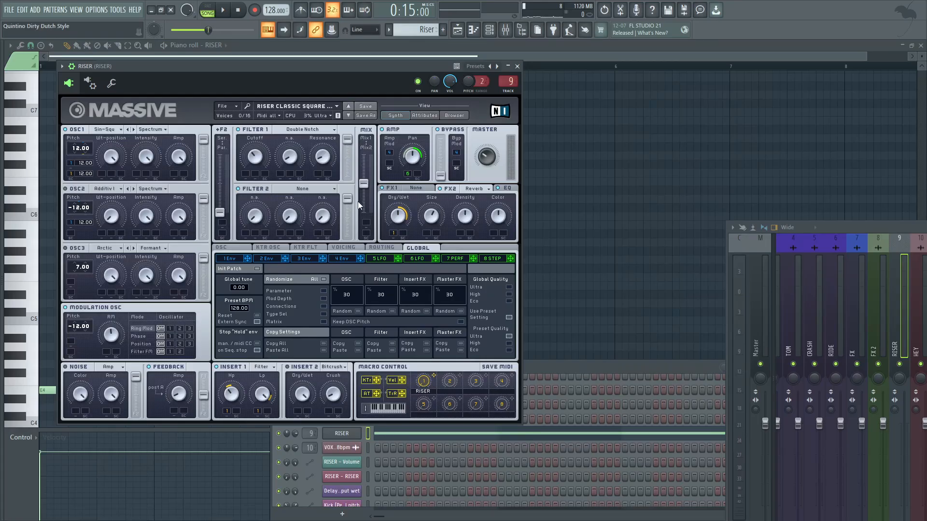
Step: Return to the playlist, unsolo the riser tracks, and select the stretch from 4:13 to 5:01
left_click(459, 29)
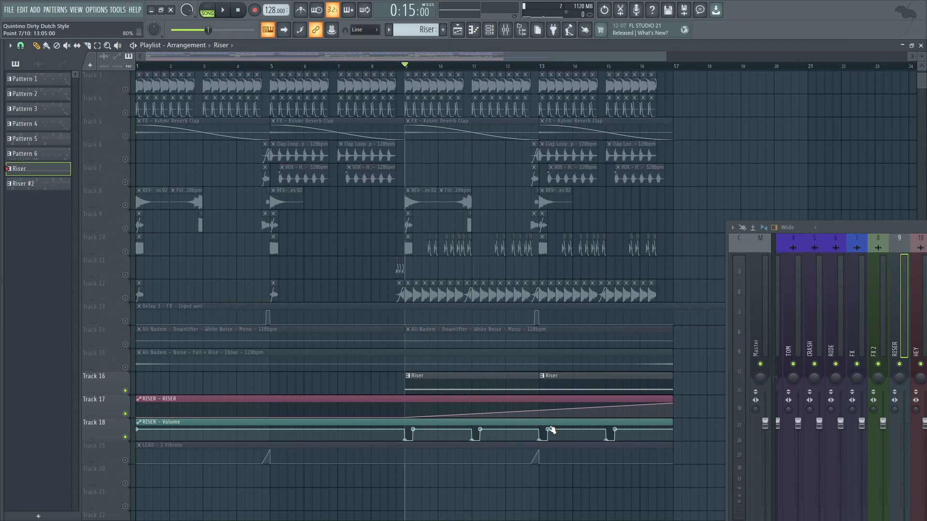
right_click(125, 436)
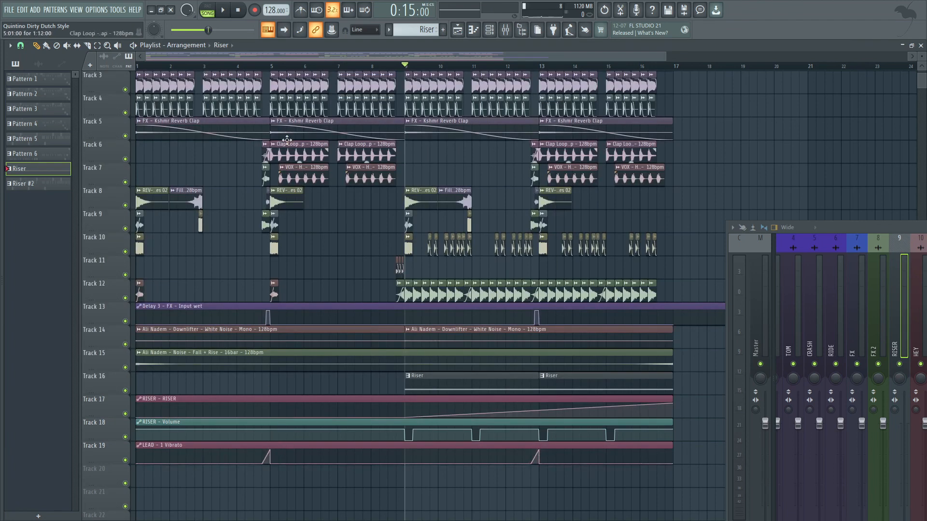
left_click_drag(262, 66, 270, 67)
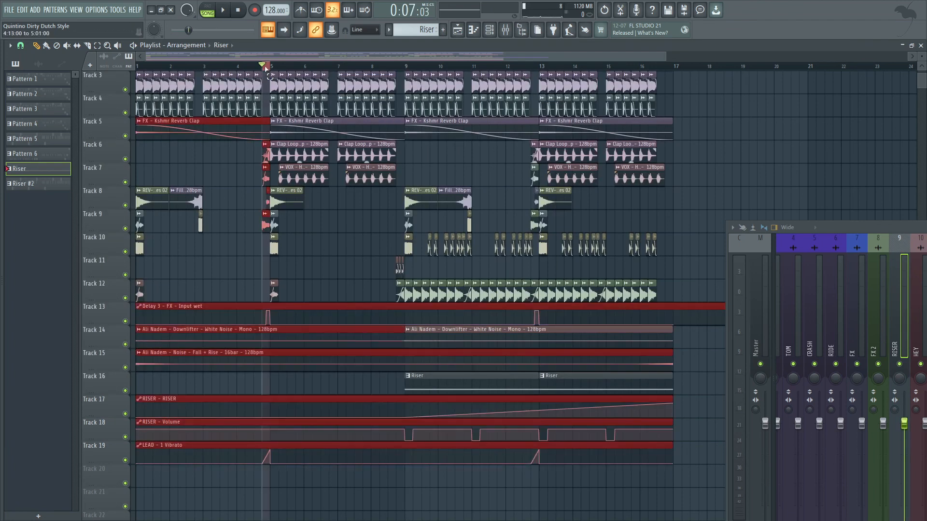
Step: Open the LEAD channel's Massive synth and examine the vibrato settings in its oscillator section
left_click(491, 32)
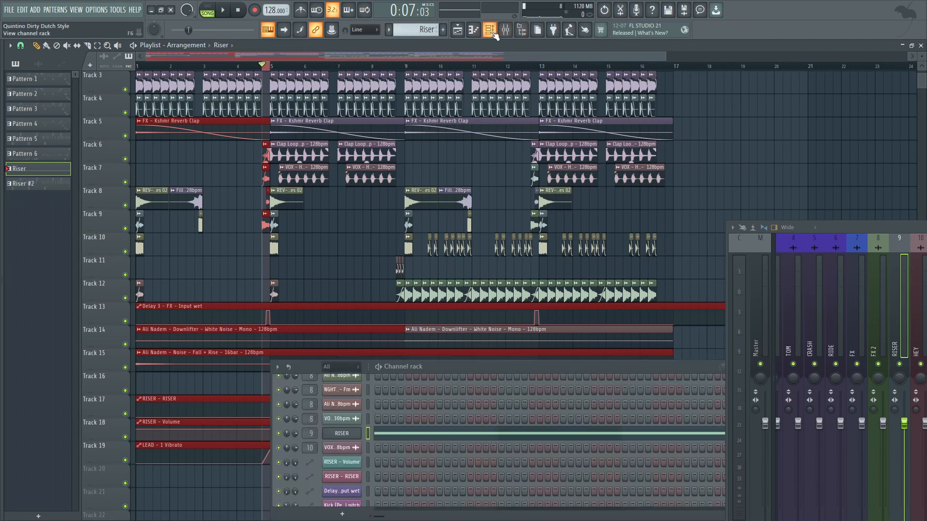
scroll(451, 439, "up", 8)
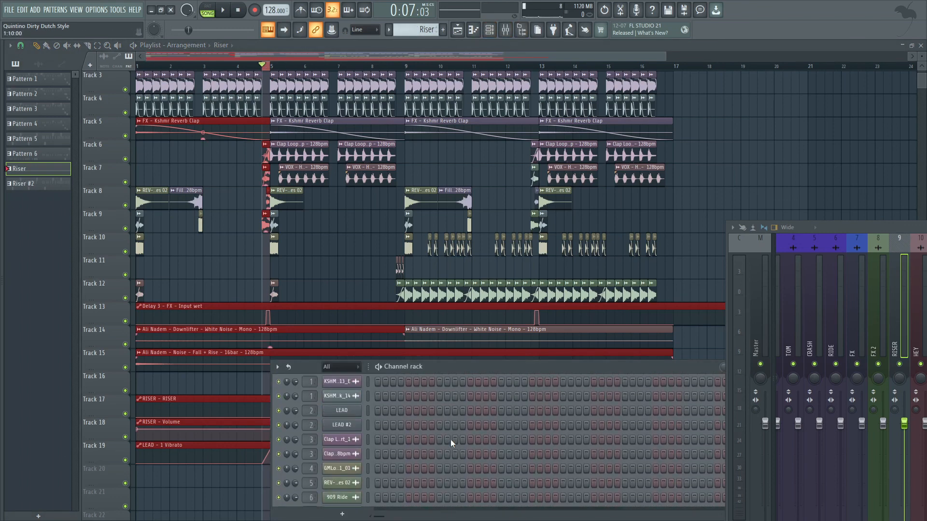
left_click(342, 419)
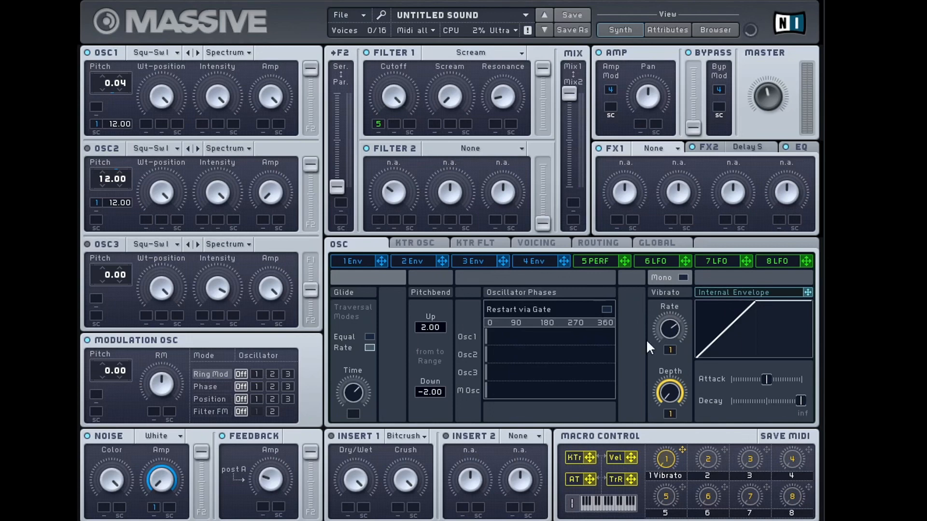
left_click(682, 277)
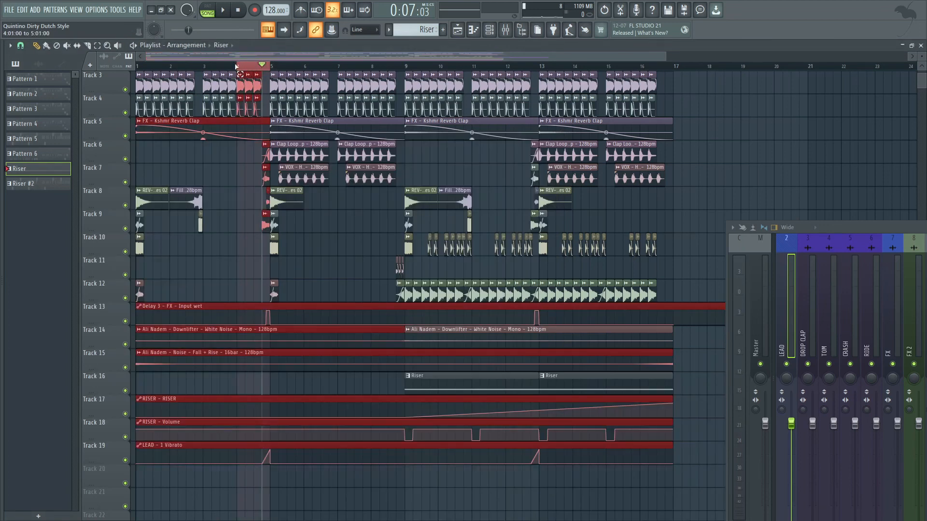
Step: Move the mixer fully into view with the LEAD track shown, play the bar 4 selection, and stop playback
left_click_drag(864, 230, 699, 190)
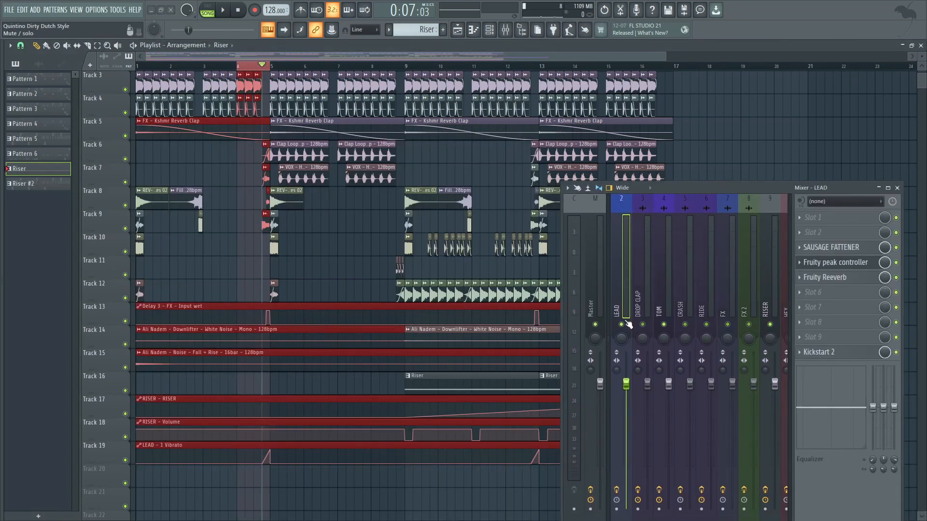
key("space")
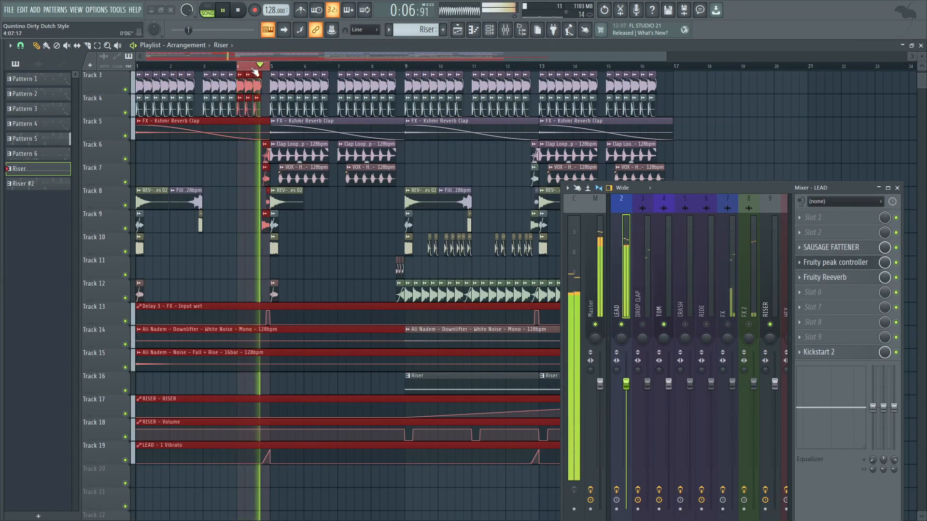
left_click(239, 10)
left_click(239, 10)
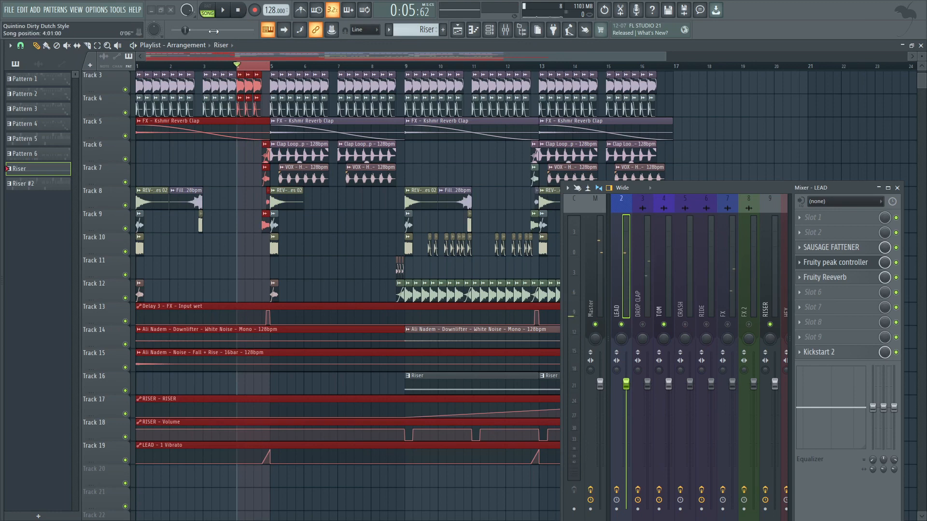
Step: Add a point to the LEAD - 1 Vibrato automation on Track 19 so its rise before bar 5 peaks halfway and holds
scroll(260, 232, "up", 6)
scroll(282, 246, "up", 2)
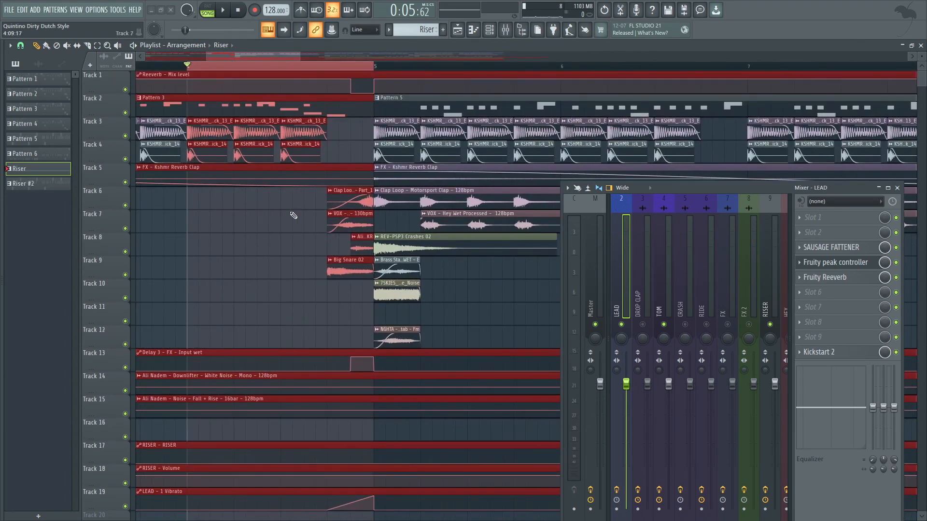
scroll(326, 114, "down", 3)
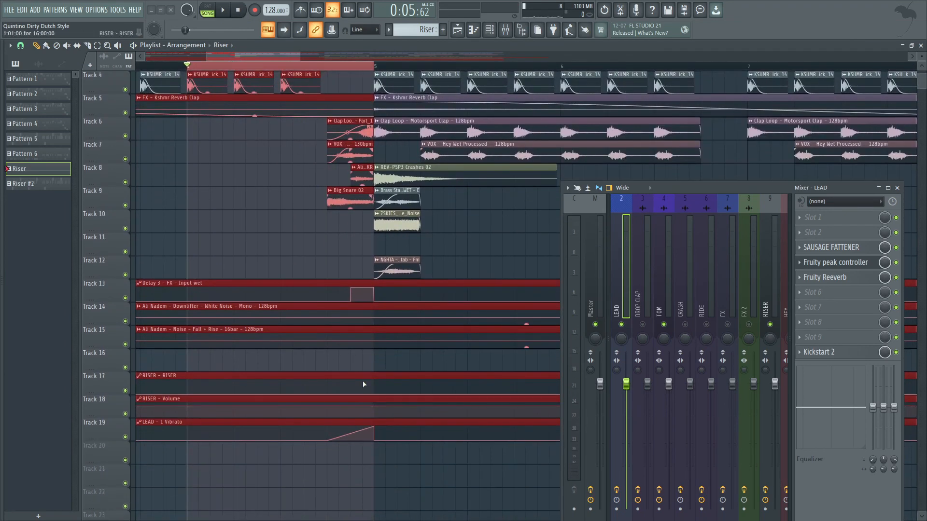
left_click(356, 430)
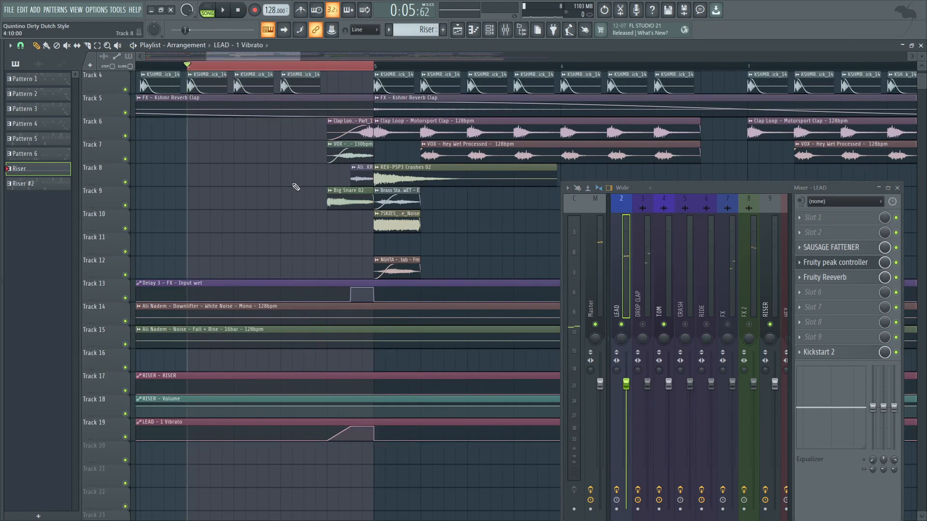
Step: Close the mixer and place the playback position at the start of the transition fill before bar 5
scroll(270, 191, "down", 5)
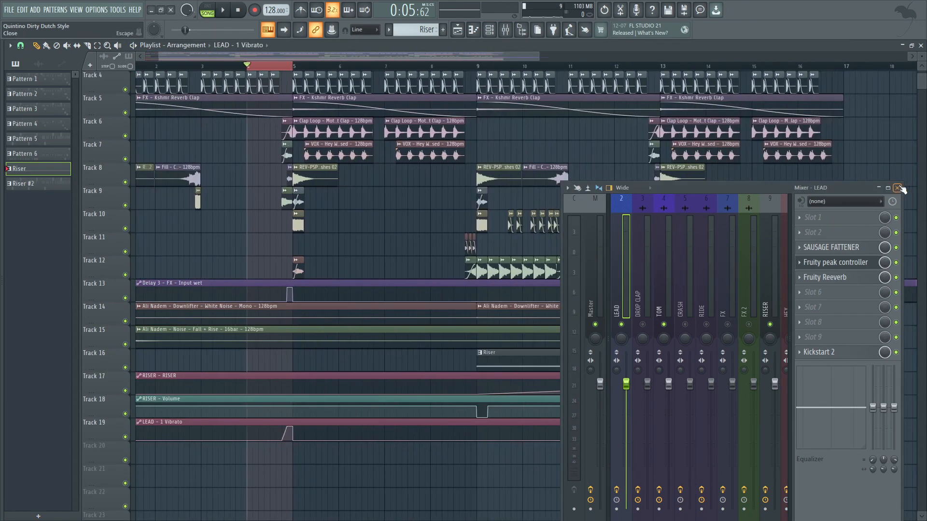
left_click(897, 188)
scroll(403, 212, "down", 2)
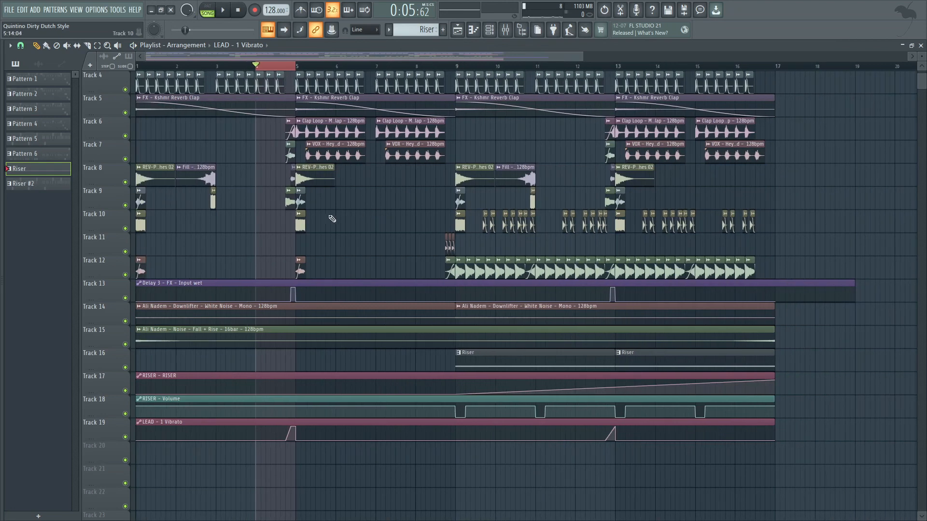
scroll(332, 218, "up", 6)
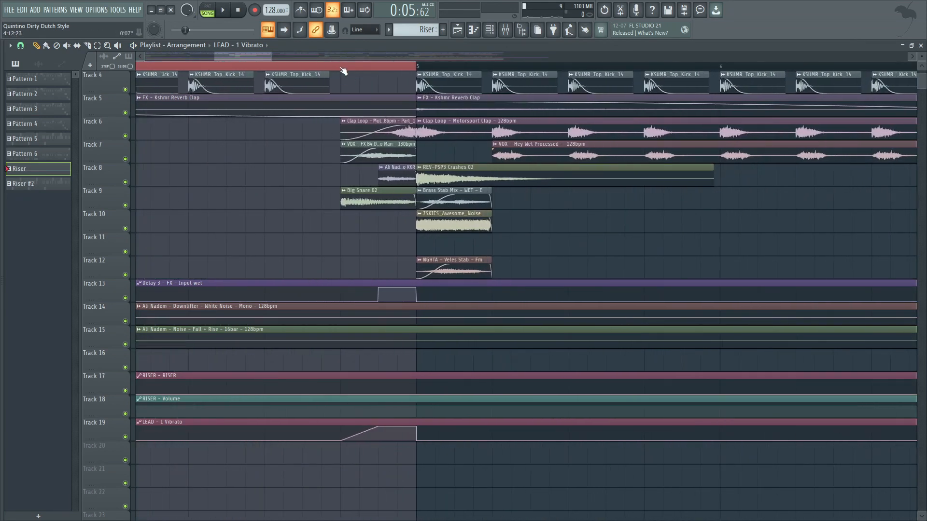
left_click(342, 66)
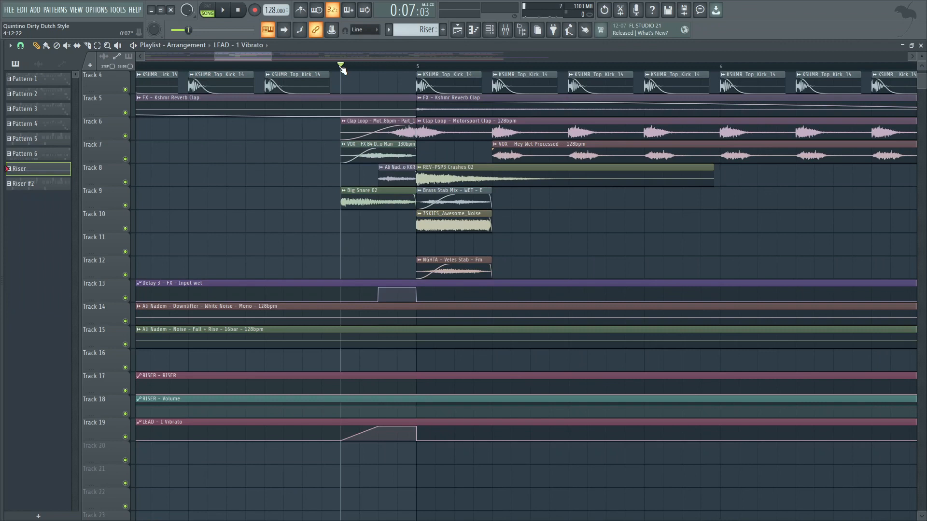
Step: Open the VOX - FX B4 Drop clip on Track 7, view the FX 2 mixer track, and stop playback
left_click(401, 146)
double_click(401, 146)
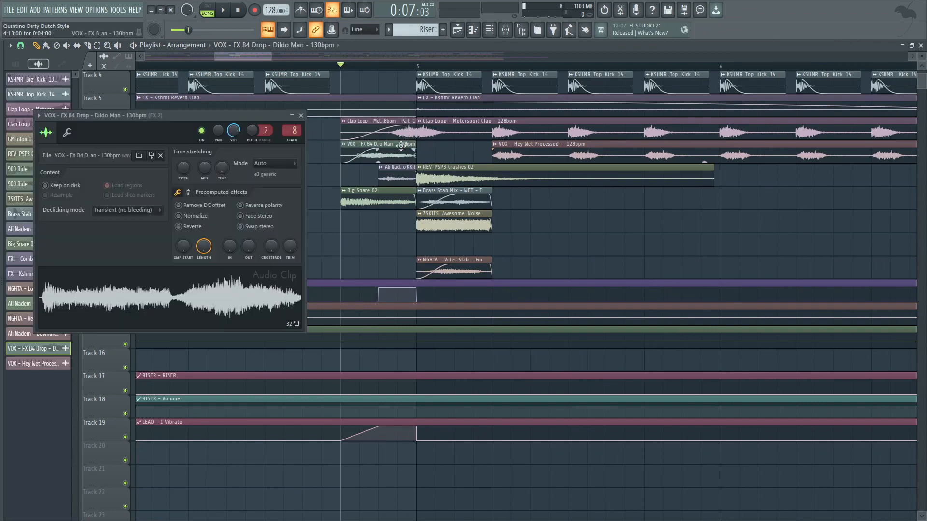
key("F9")
left_click(241, 11)
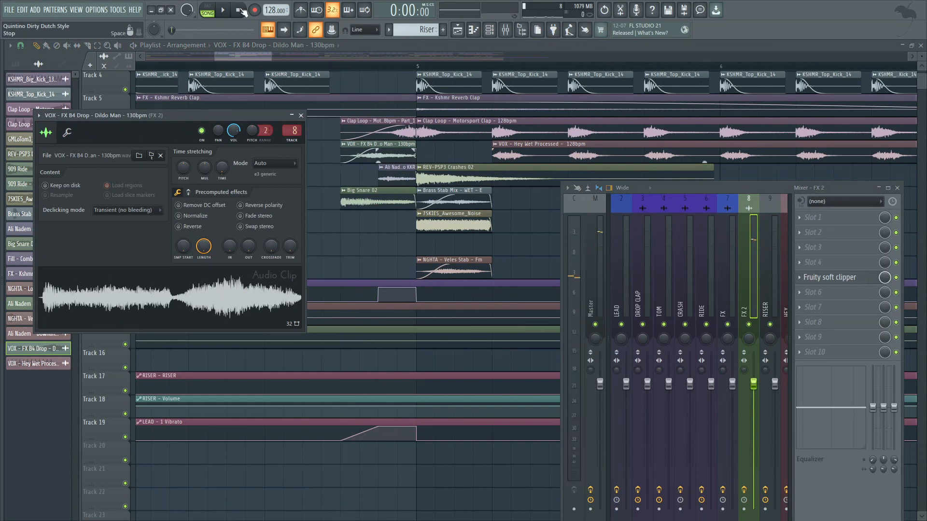
Step: Play the arrangement from bar 4 to hear the transition into bar 5 with the mixer in view
left_click(267, 68)
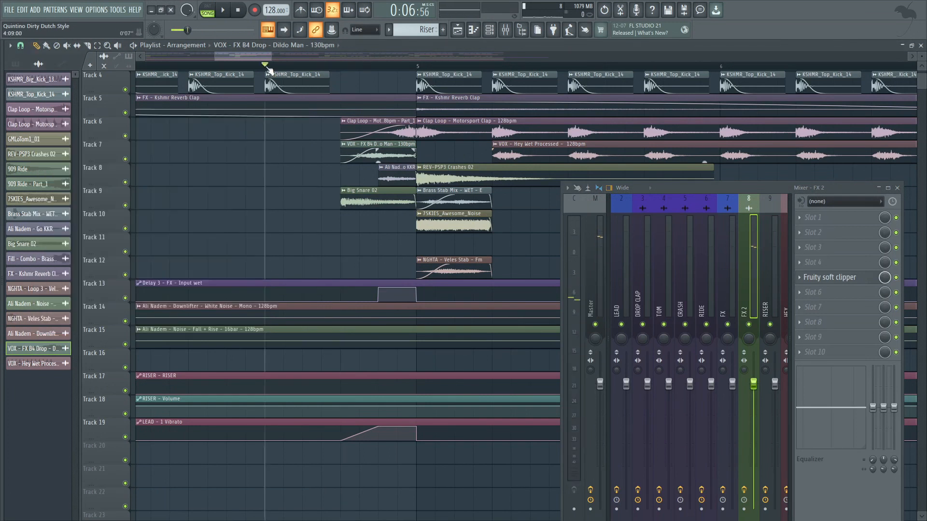
left_click(189, 67)
left_click(207, 67)
left_click(188, 66)
scroll(228, 85, "down", 3)
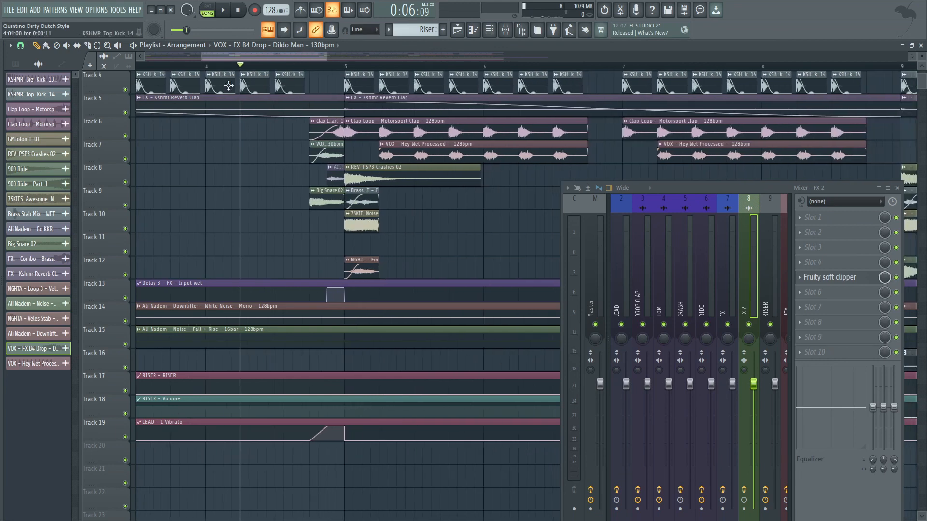
left_click(206, 66)
key("space")
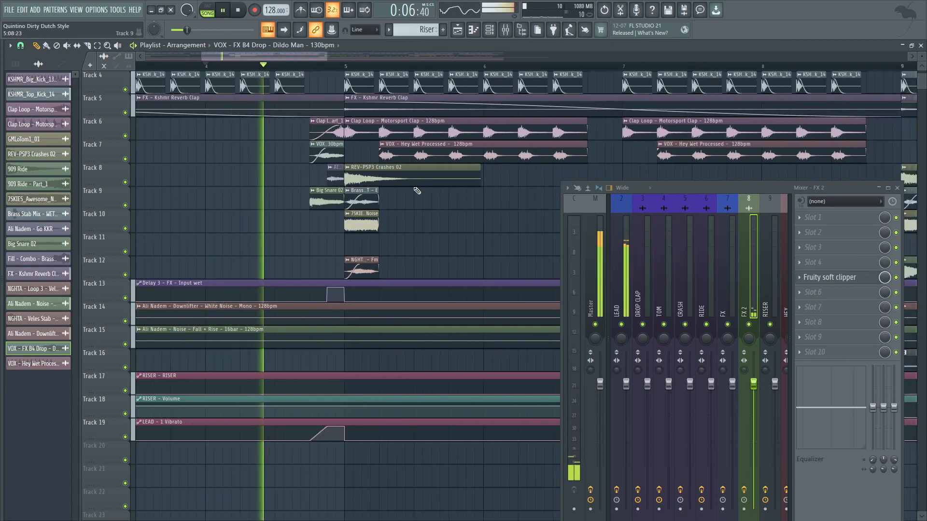